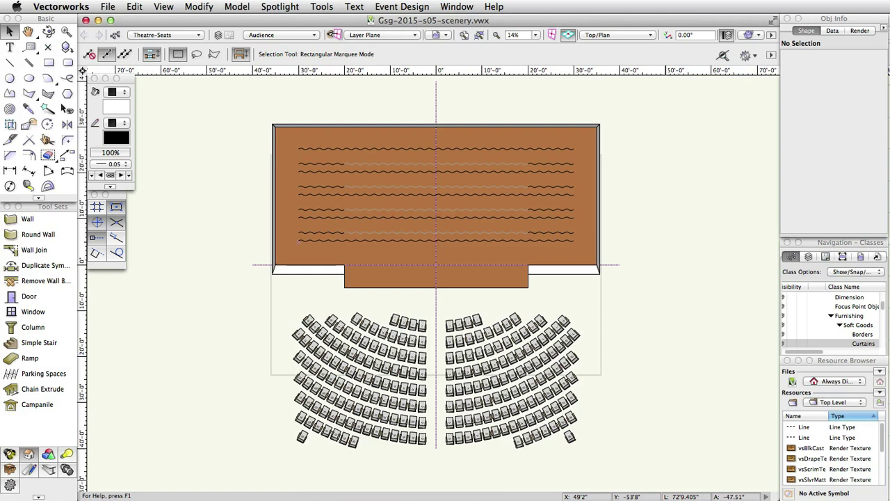
Hide the Soft Goods and Audience design layers in the Organization dialog.
left_click(330, 7)
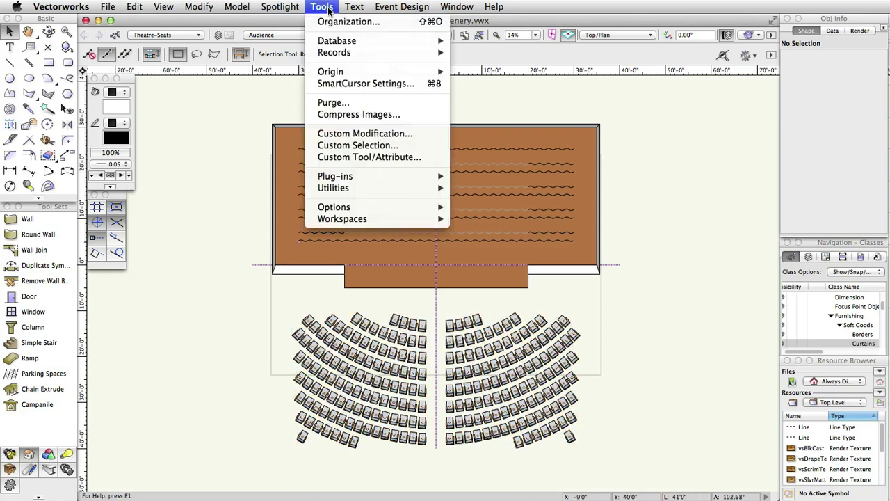
left_click(331, 23)
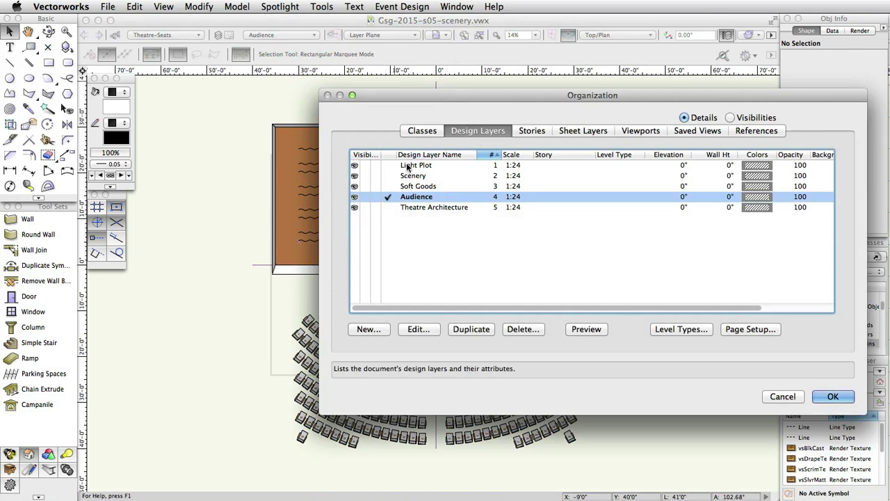
left_click(364, 187)
left_click(365, 197)
left_click(834, 397)
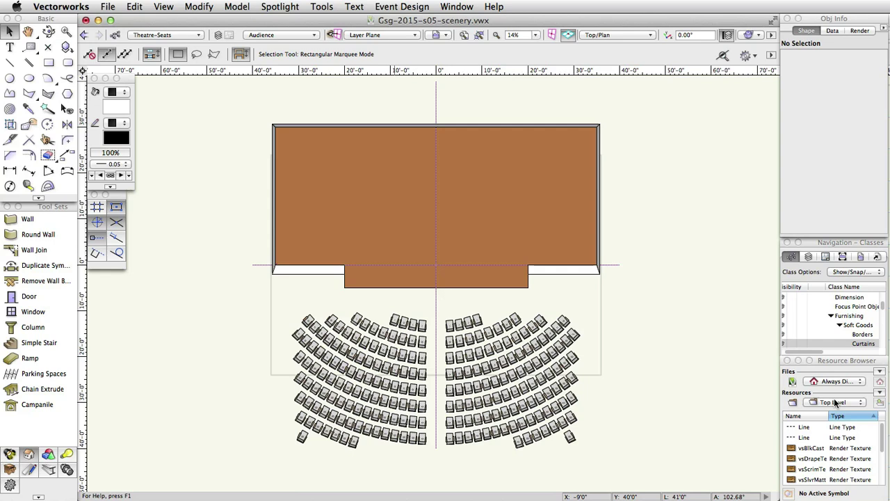
Make Scenery-Ramp the active class and Scenery the active design layer.
left_click(200, 36)
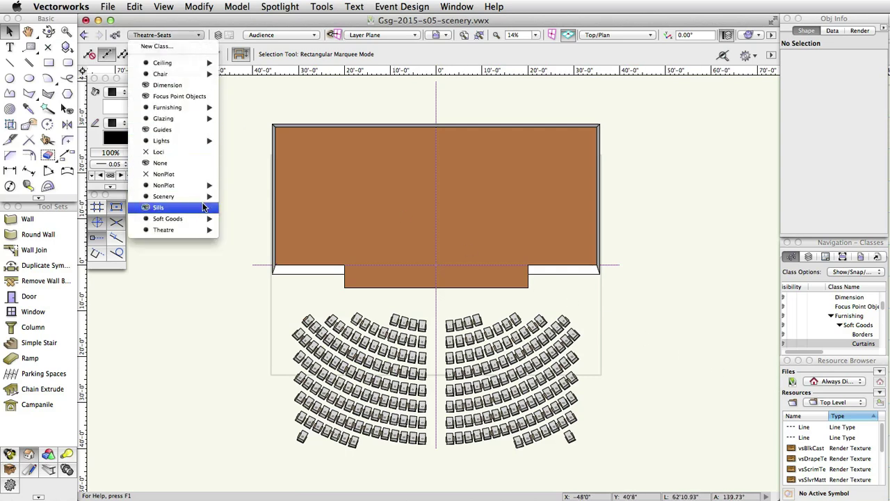
mouse_move(204, 200)
left_click(245, 207)
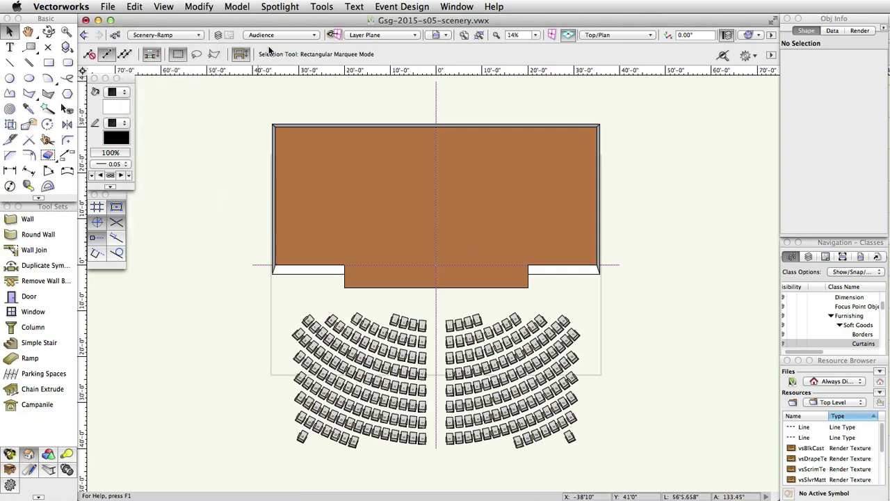
left_click(275, 36)
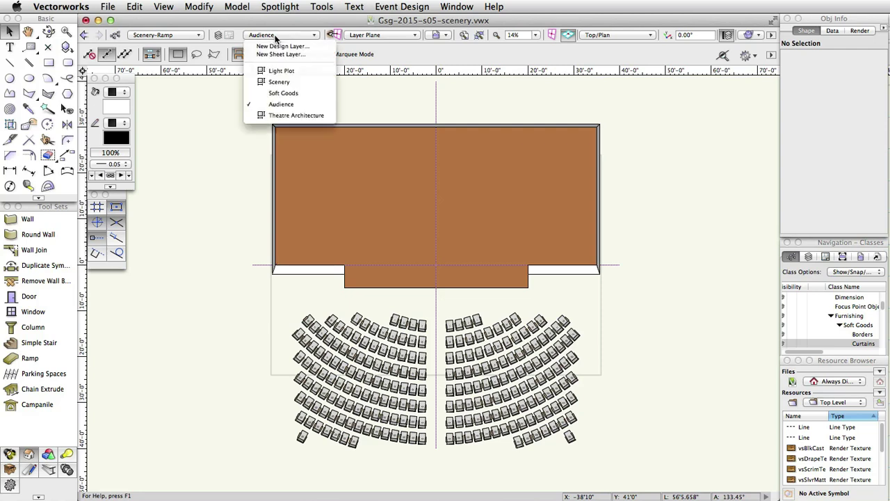
left_click(280, 81)
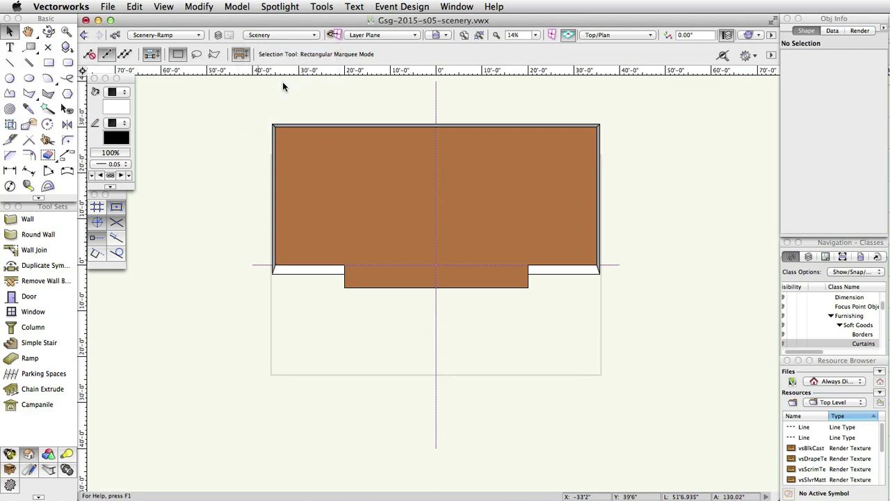
left_click(51, 236)
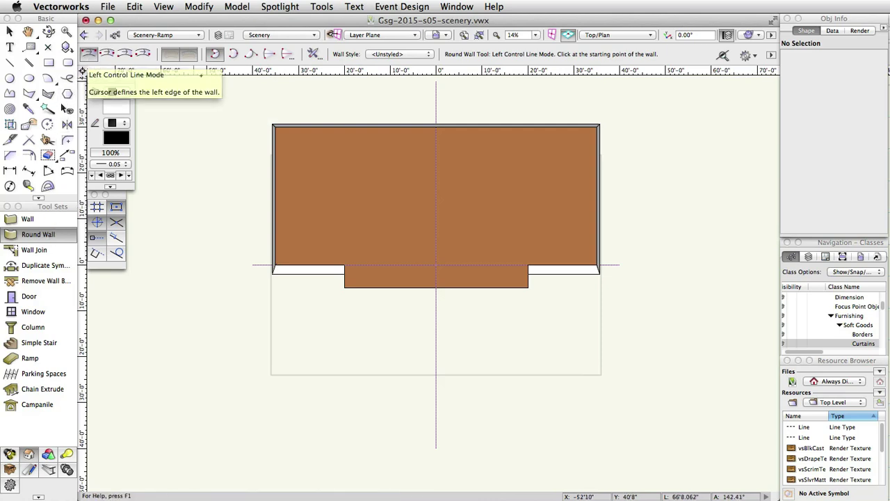
Set the Round Wall preferences to an overall thickness of 4'.
left_click(314, 55)
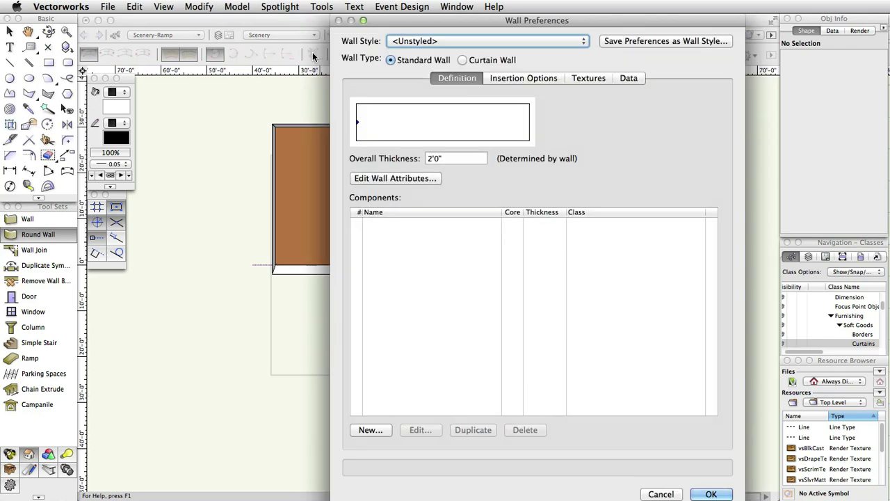
left_click(445, 158)
type("4'")
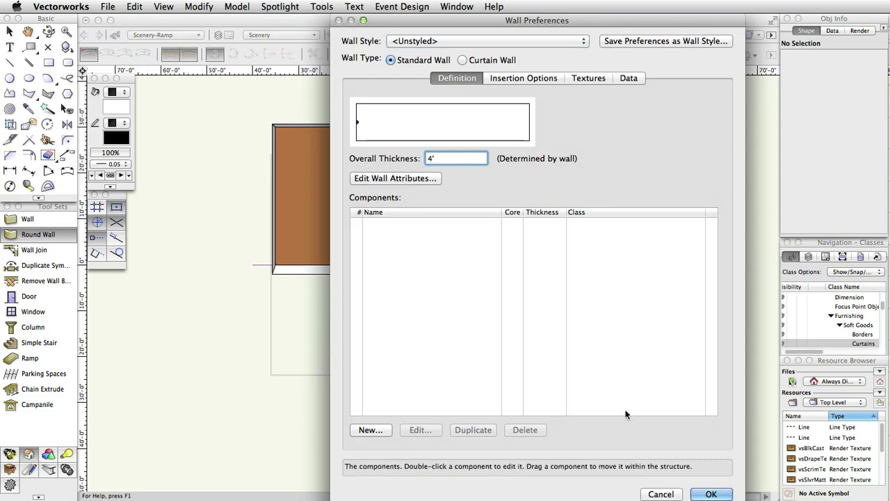
left_click(711, 494)
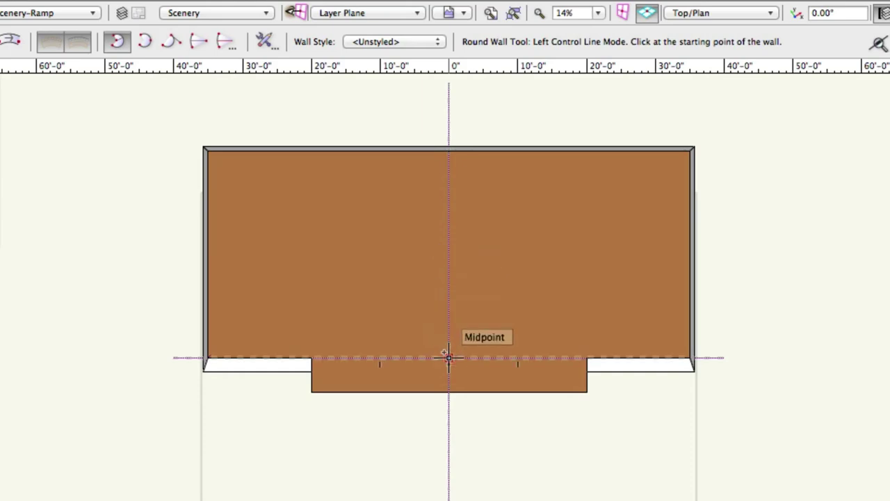
Draw a round wall from the centre-line midpoint with L 4 and A 90, sweeping 270°.
mouse_move(449, 148)
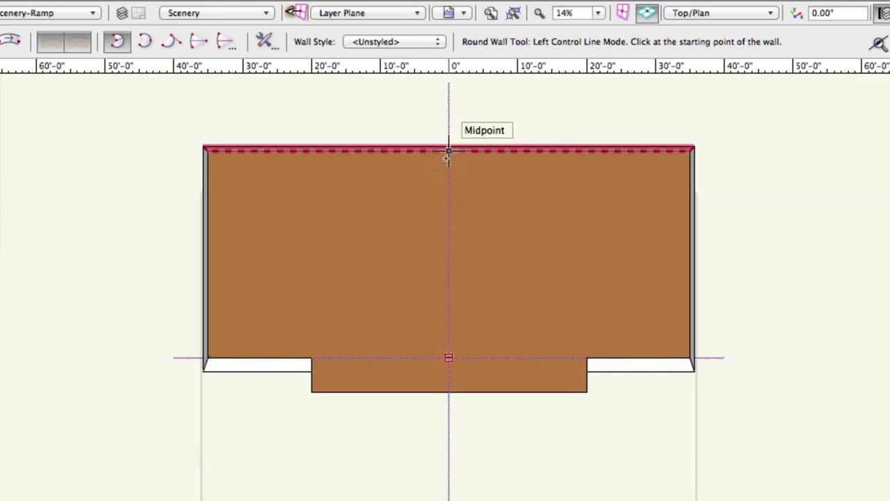
left_click(449, 254)
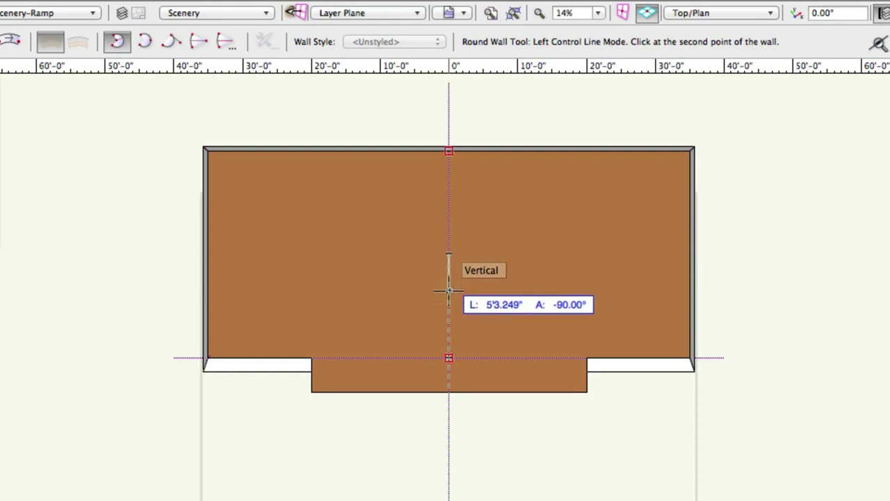
key("Tab")
key("BackSpace")
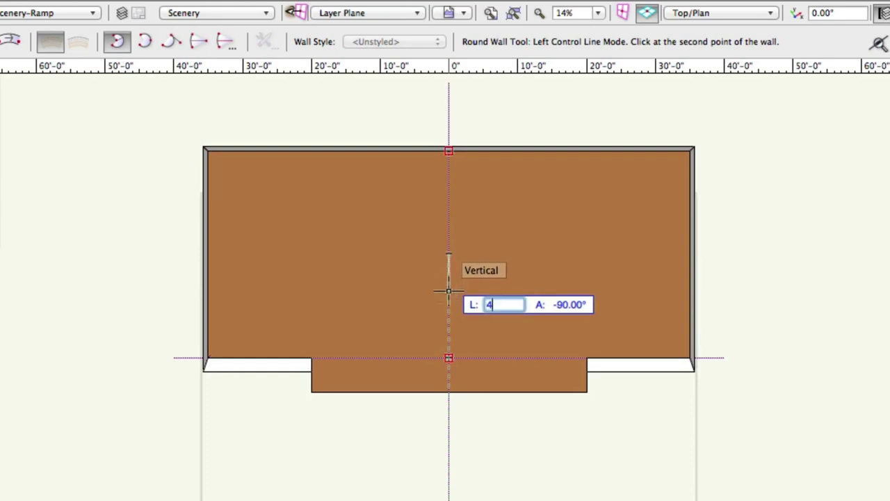
type("4")
key("Tab")
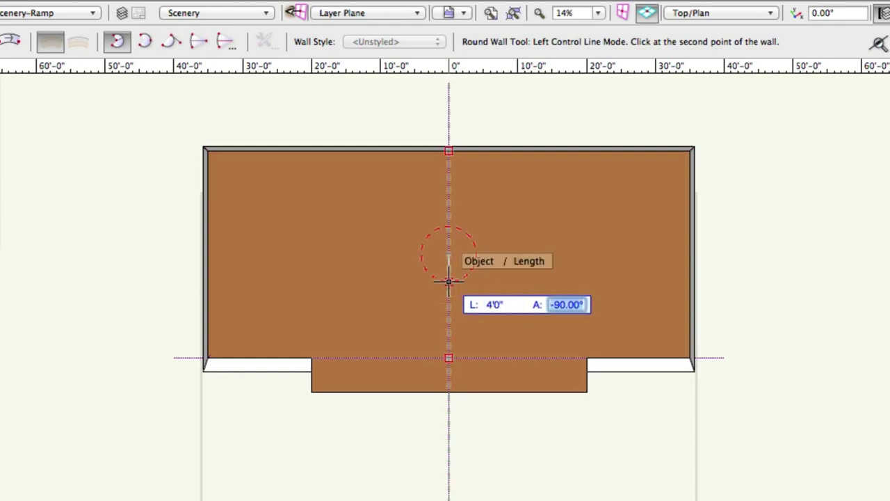
type("90")
key("Tab")
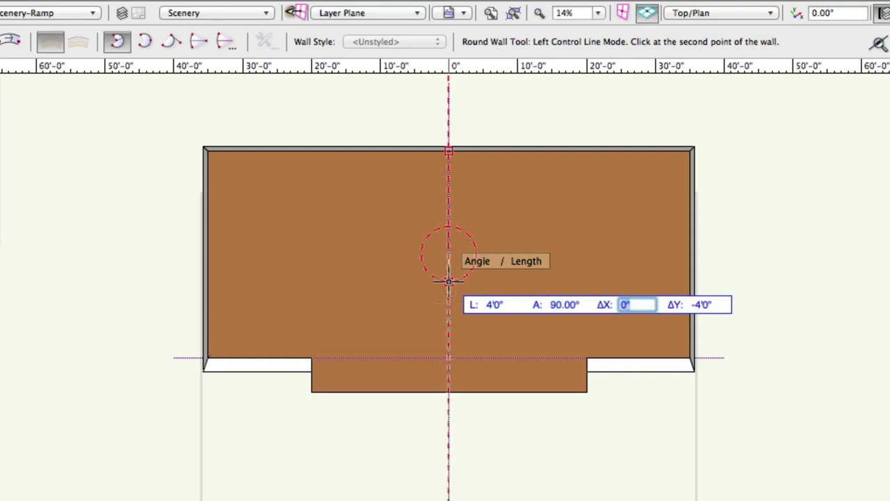
key("Return")
key("Return")
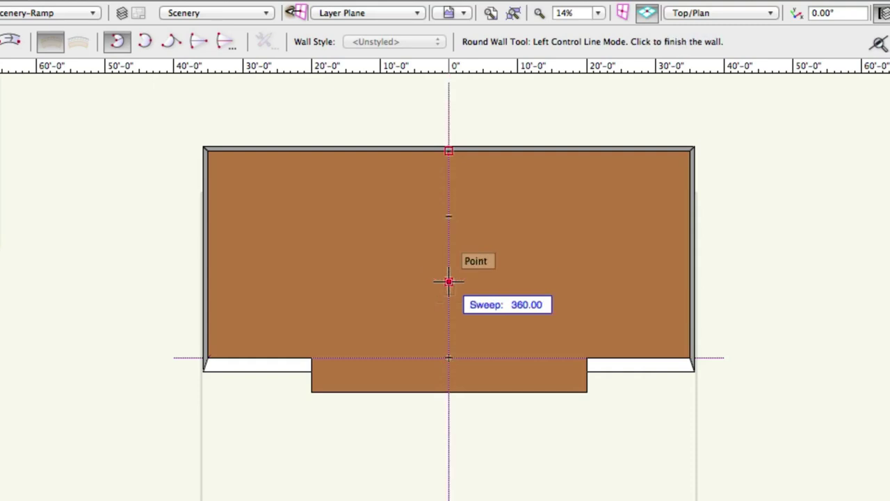
left_click(390, 255)
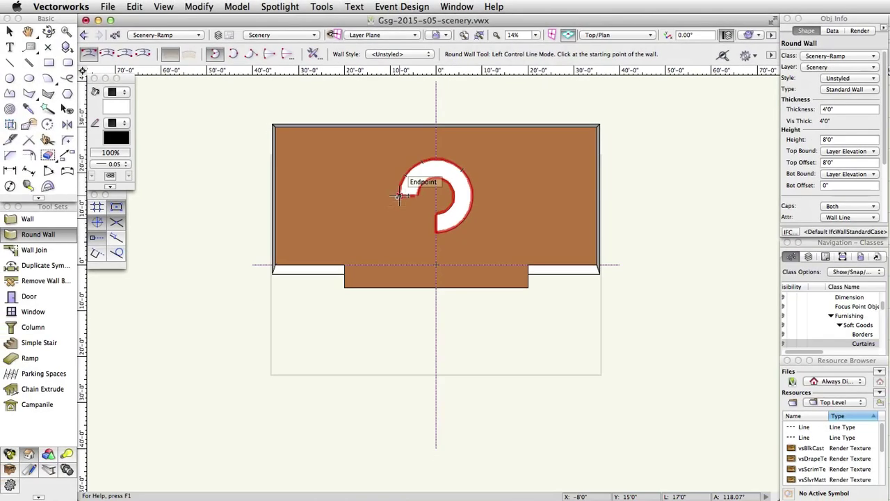
Change the selected curved wall's height to 3'6" in Object Info.
key("x")
left_click(846, 141)
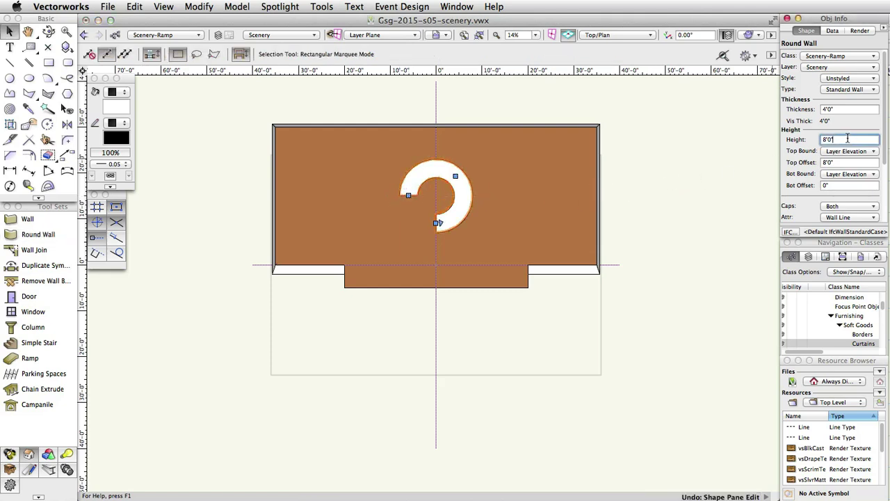
type("3'6")
key("Return")
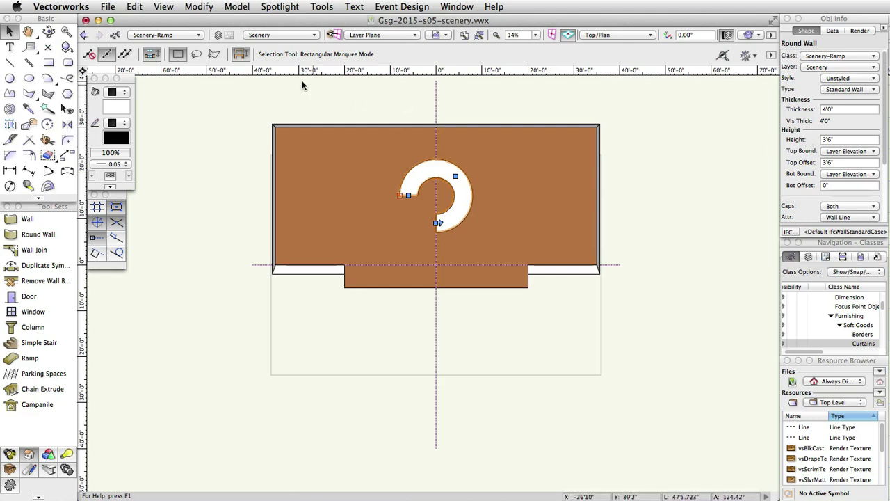
Switch the drawing to the Left Isometric standard view.
left_click(167, 7)
mouse_move(222, 57)
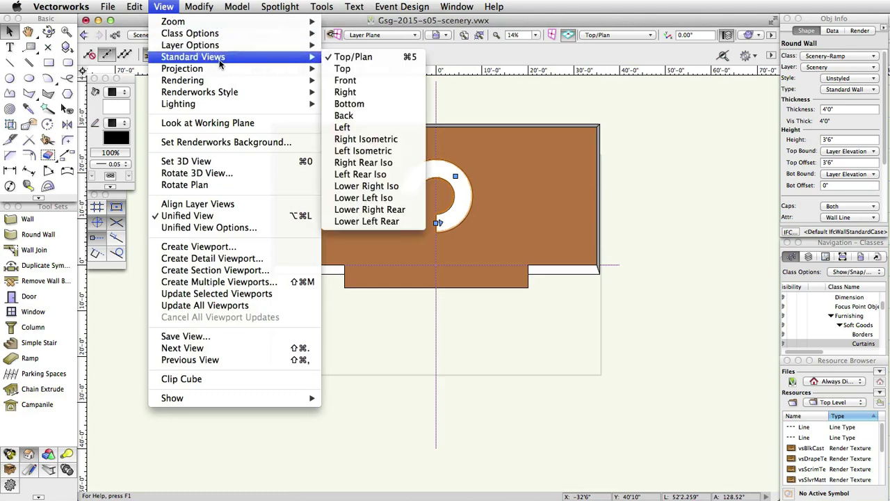
left_click(409, 150)
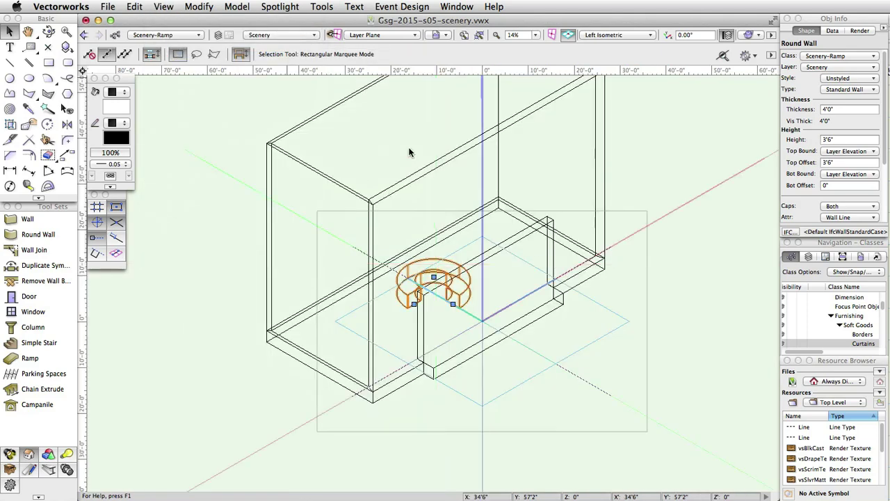
Hide the Theatre Architecture design layer in the Organization dialog.
left_click(322, 8)
left_click(329, 22)
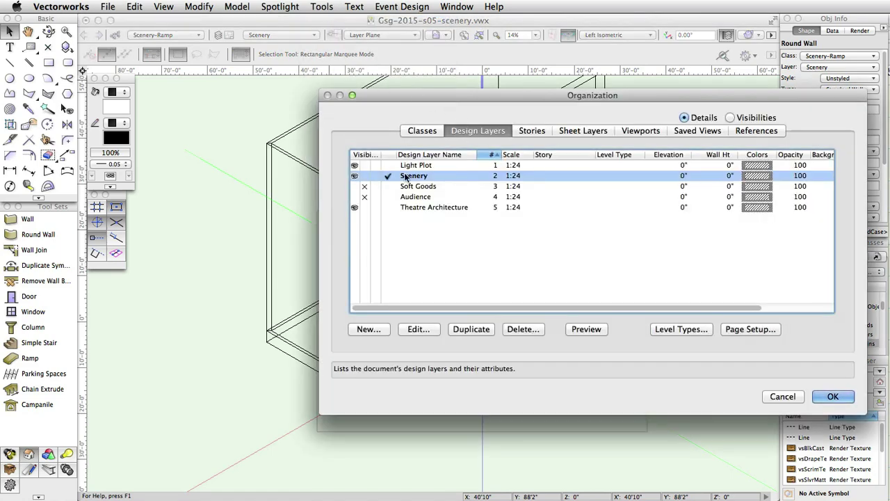
left_click(365, 207)
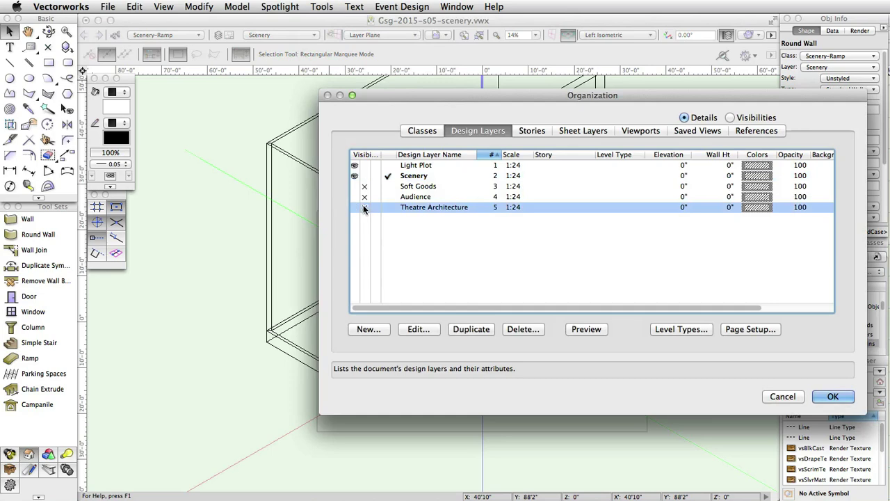
left_click(850, 396)
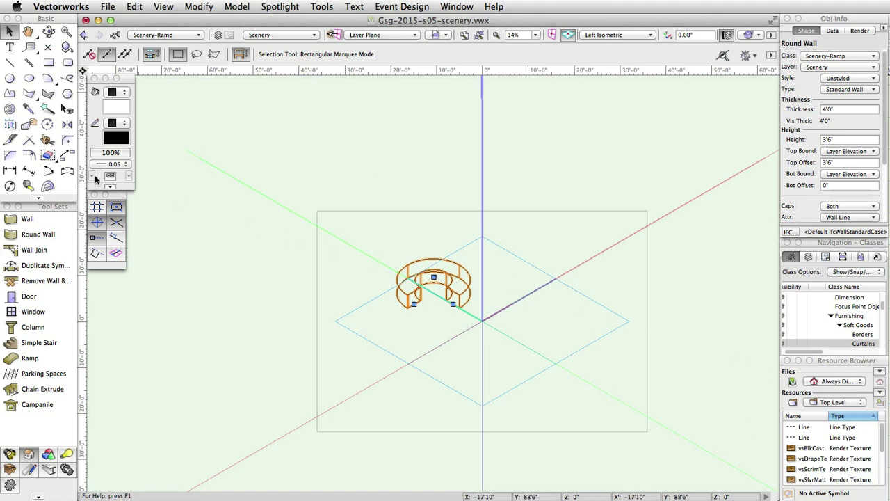
Reshape the round wall in 3D so its open end slopes down to zero height.
left_click(29, 125)
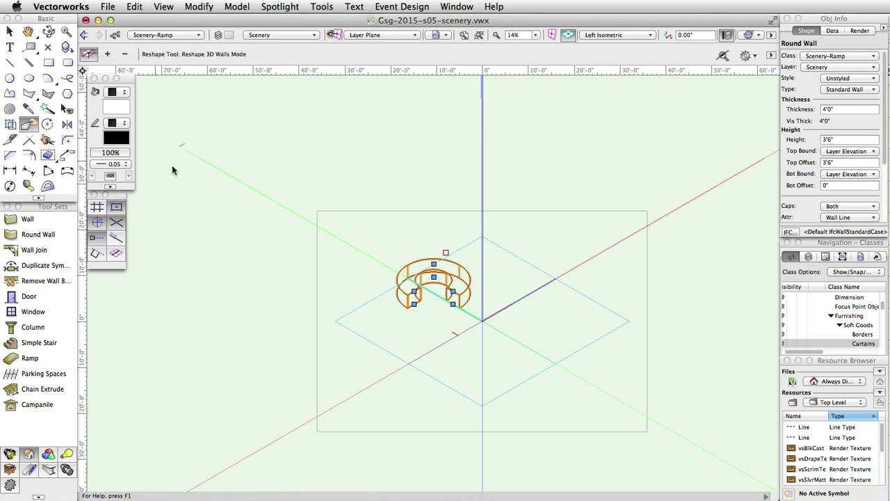
scroll(445, 295, "up", 5)
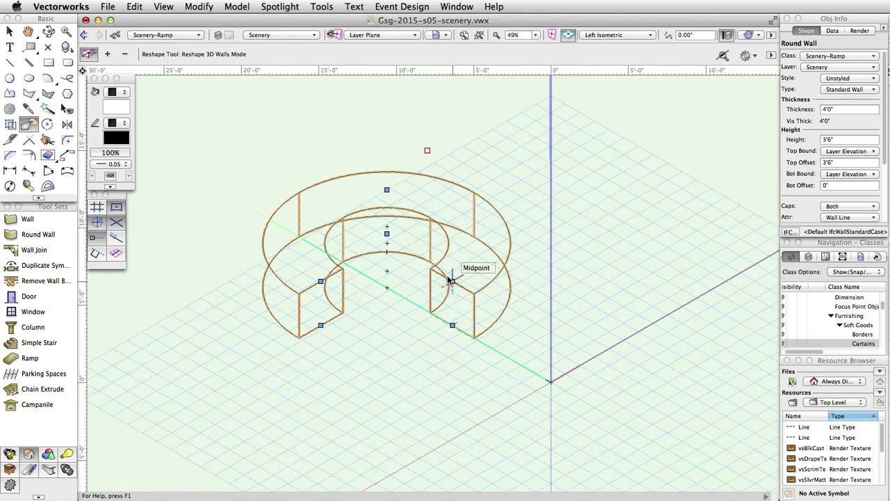
left_click(452, 281)
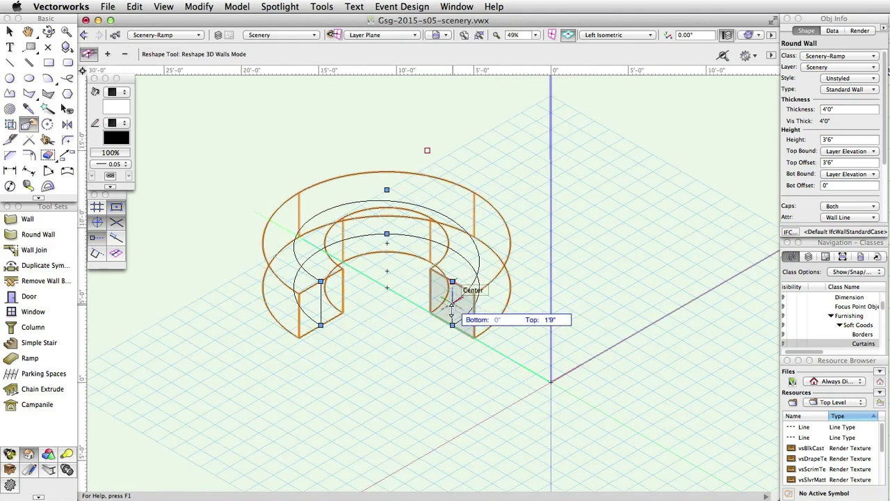
left_click(452, 324)
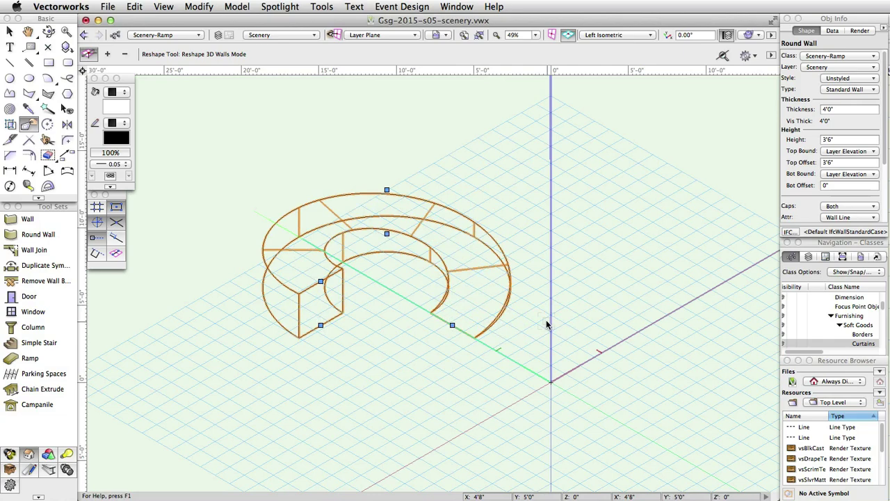
Switch to the Top/Plan standard view.
left_click(164, 7)
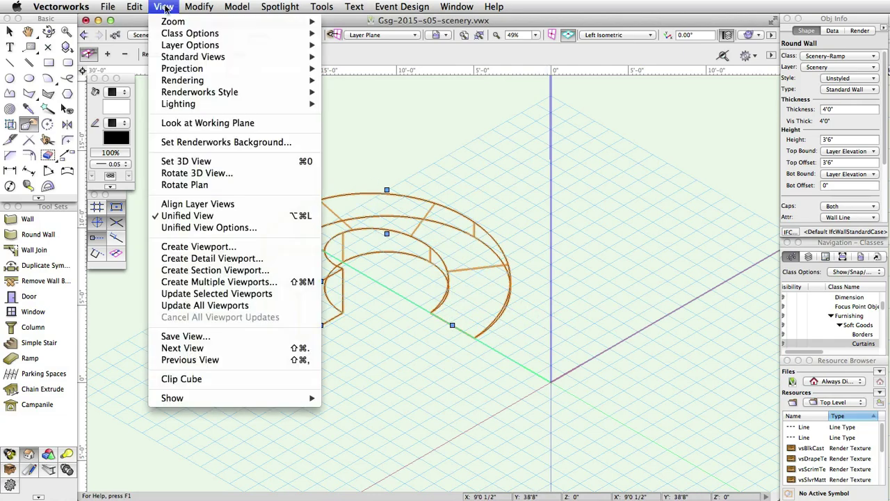
mouse_move(266, 57)
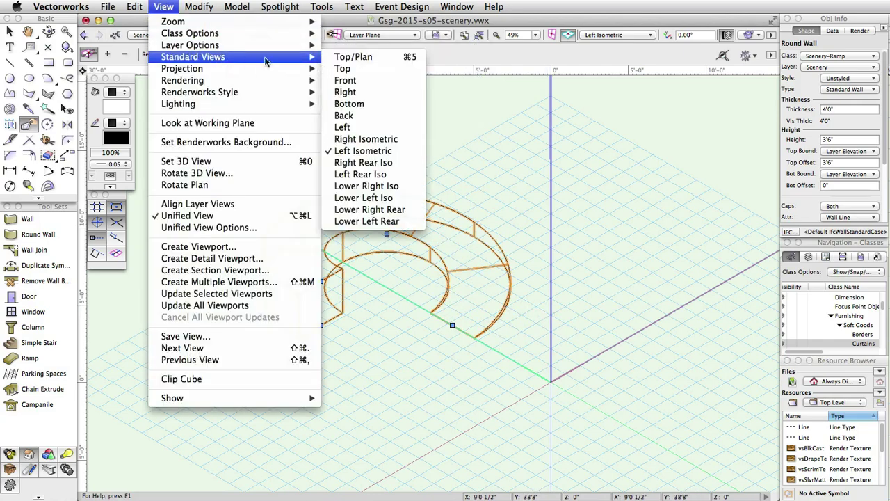
left_click(349, 58)
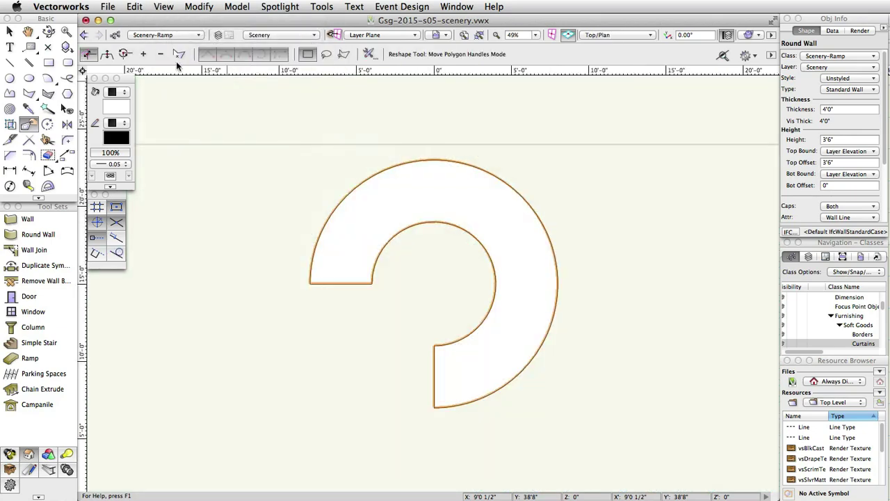
Draw a corner-to-corner rectangle from the wall endpoint with ΔX 4' and ΔY -6".
left_click(52, 63)
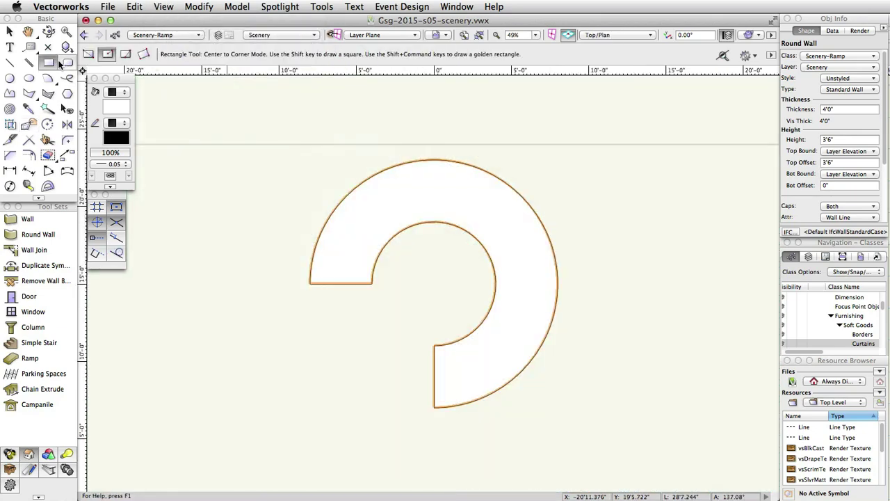
left_click(84, 54)
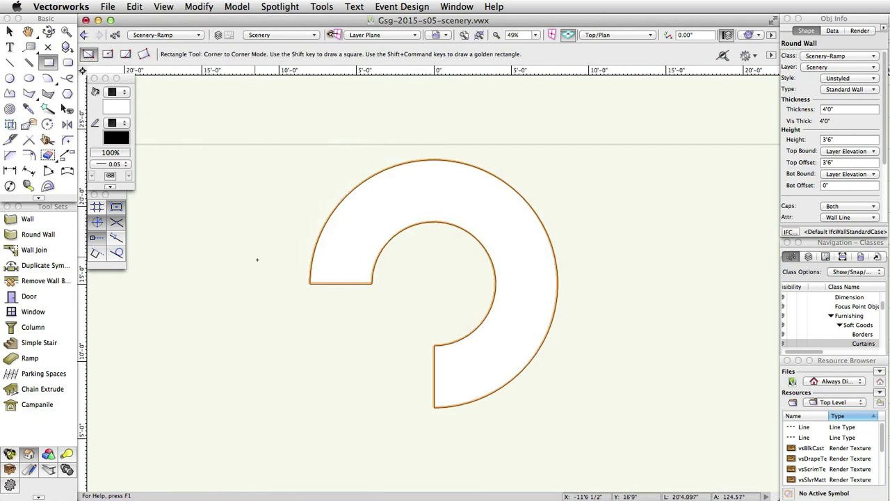
left_click(309, 284)
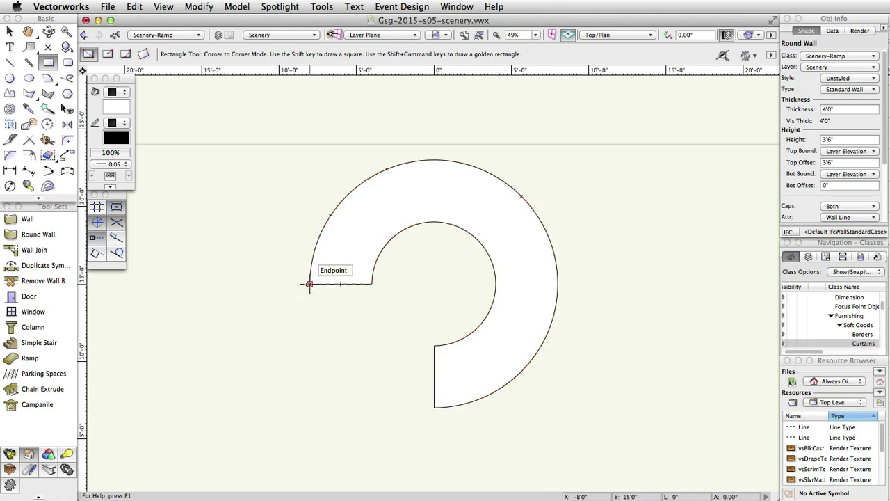
key("Tab")
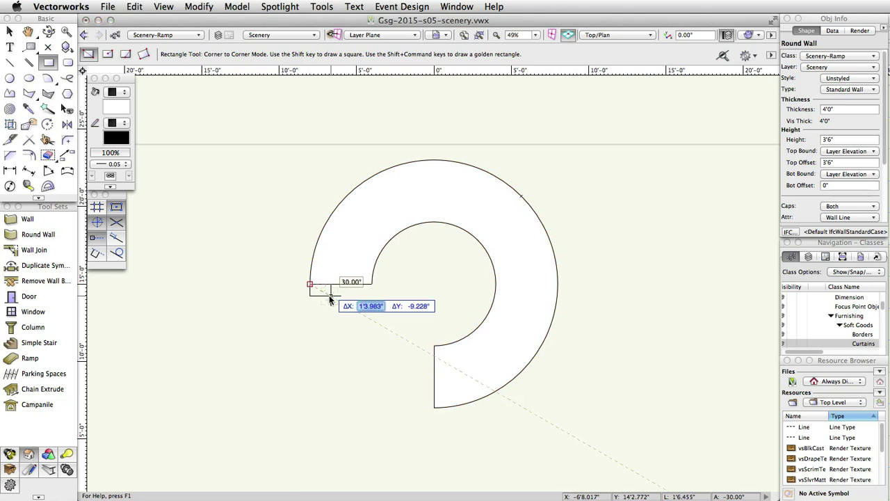
type("4'")
key("Tab")
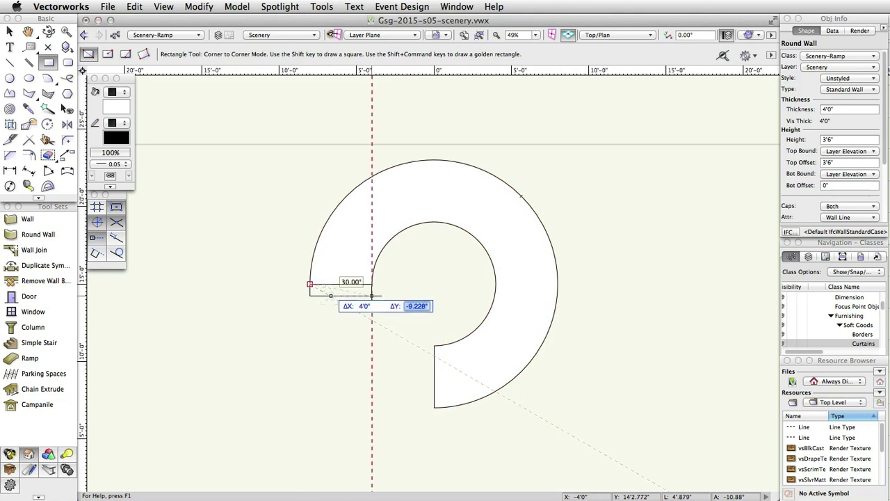
type("-6")
key("Tab")
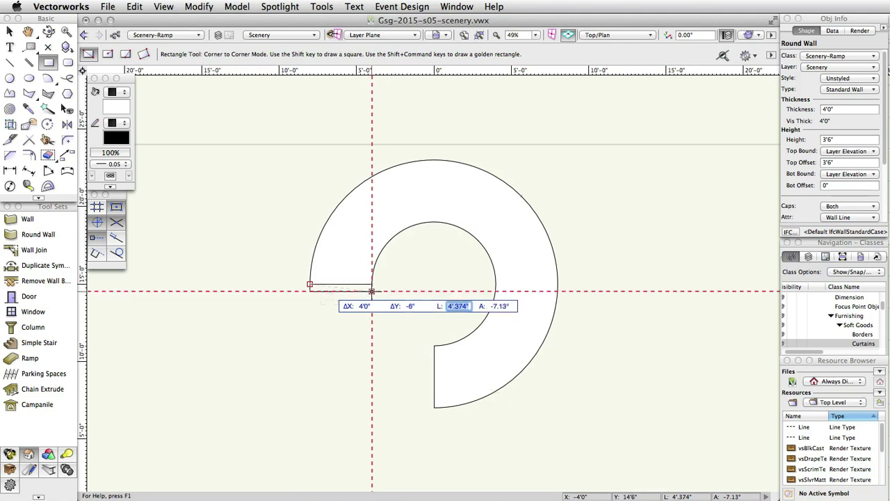
key("Return")
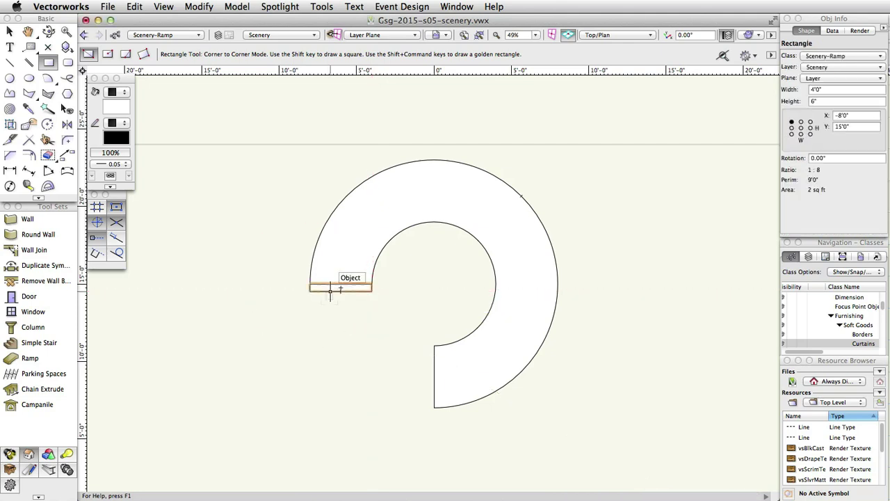
Extrude the 4' by 6" rectangle to a height of 3'6".
left_click(241, 9)
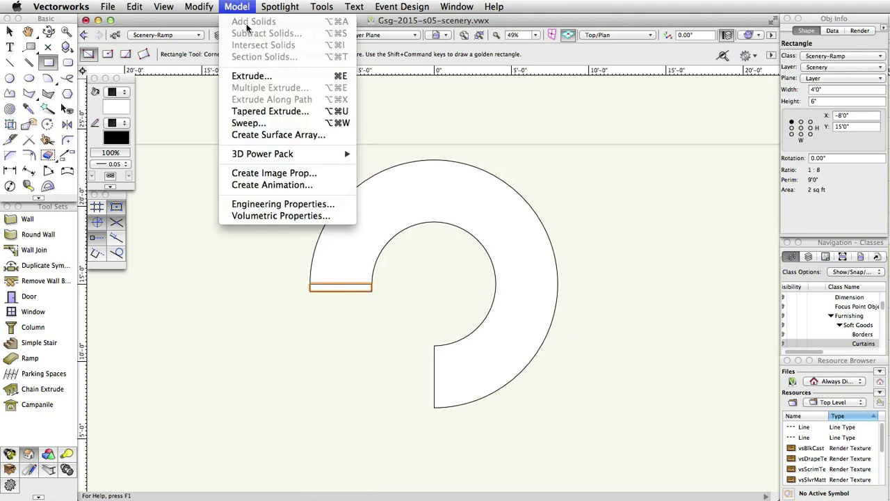
left_click(251, 76)
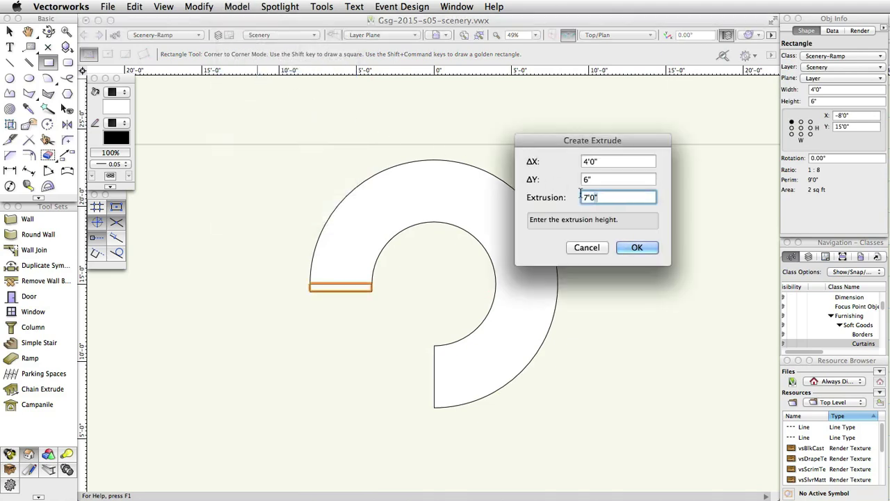
type("3'")
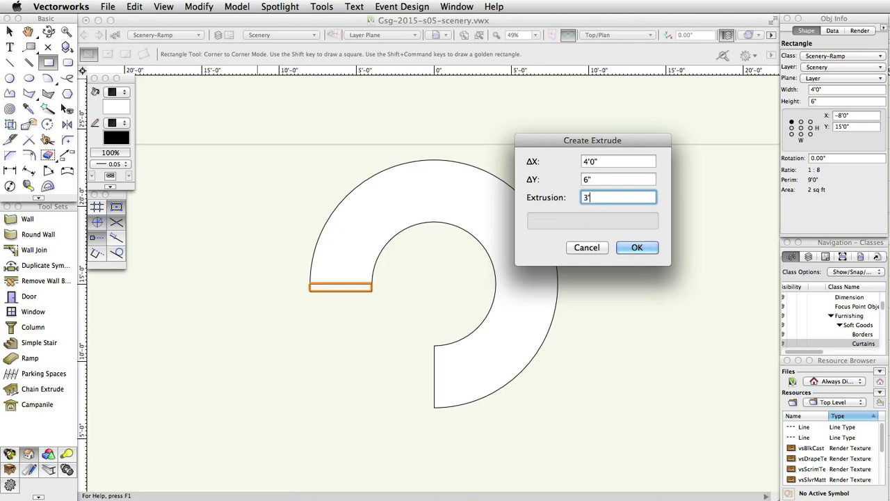
type("6")
left_click(637, 247)
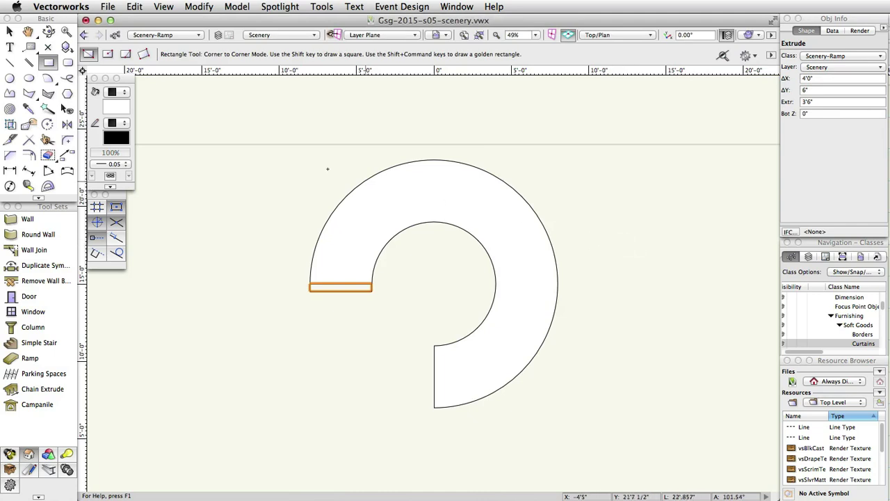
Draw a 4' square centred on the thin block's midpoint (ΔX 2', ΔY 2').
left_click(109, 54)
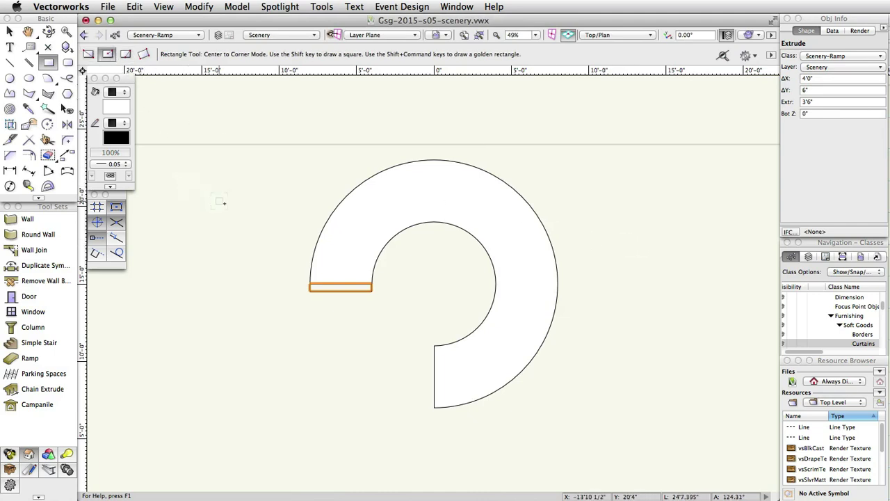
scroll(342, 271, "up", 3)
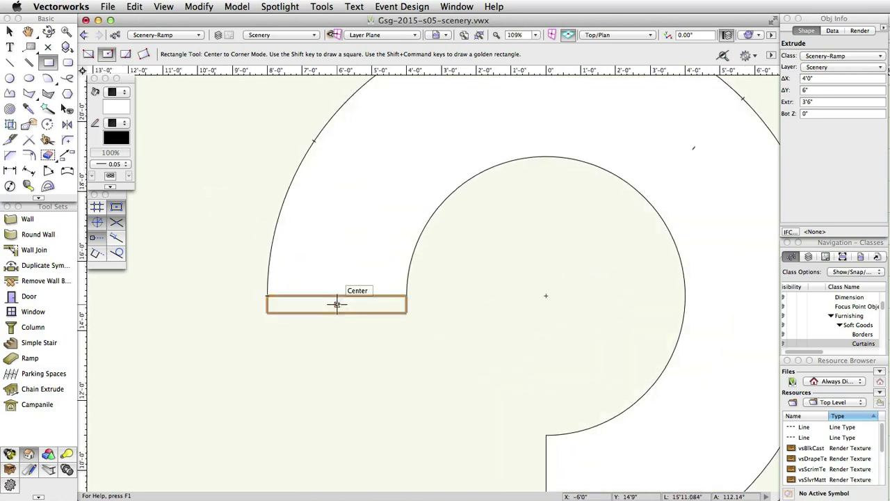
left_click(336, 305)
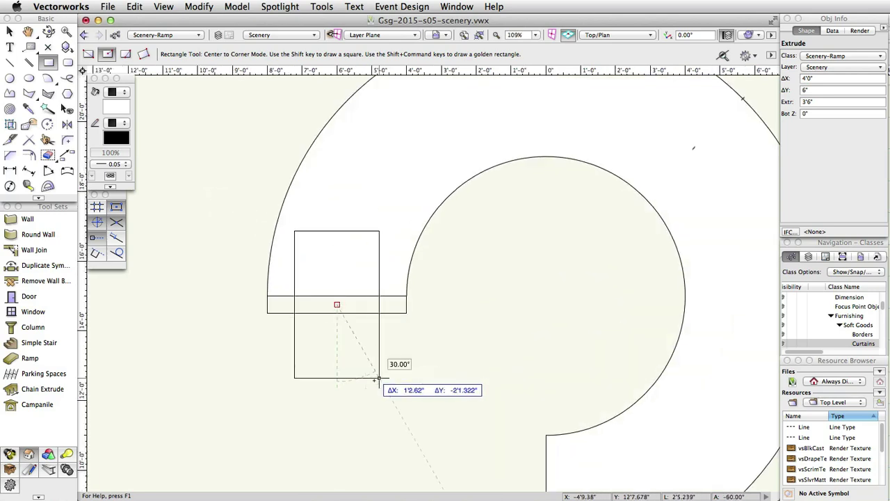
key("Tab")
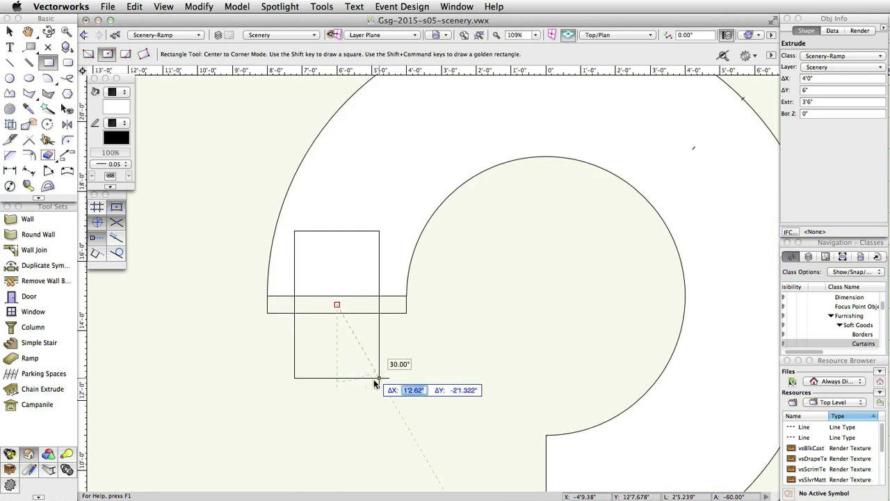
type("2")
key("Tab")
type("2")
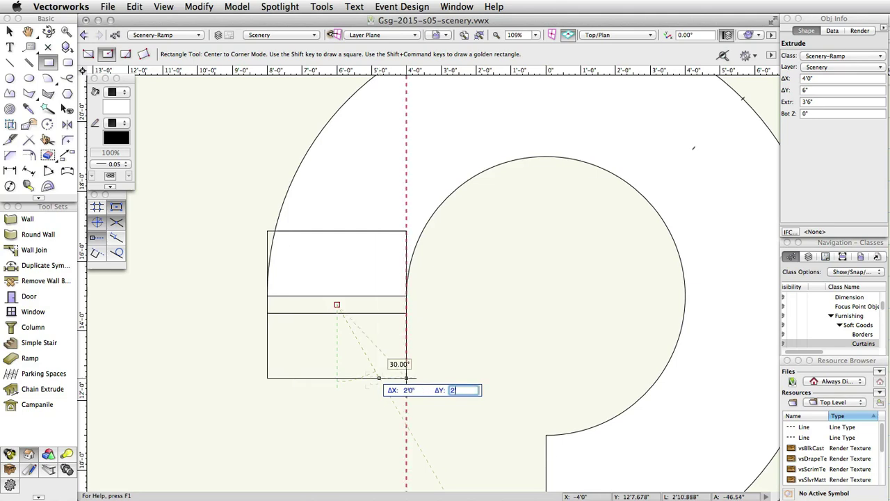
key("Tab")
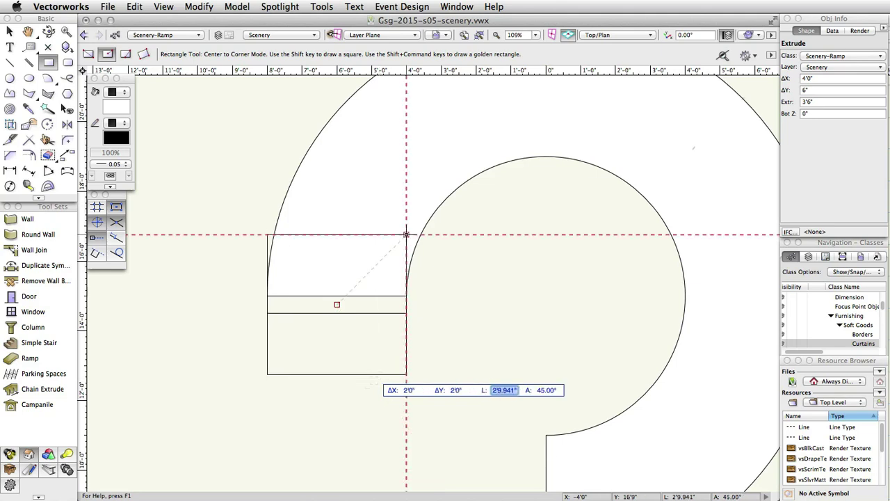
key("Return")
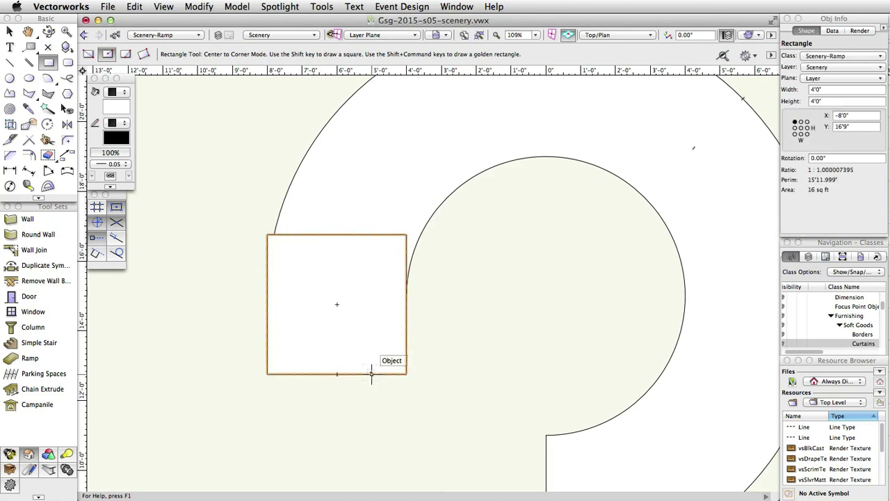
Extrude the square 6" thick and raise its bottom Z to 3'6".
key("super+e")
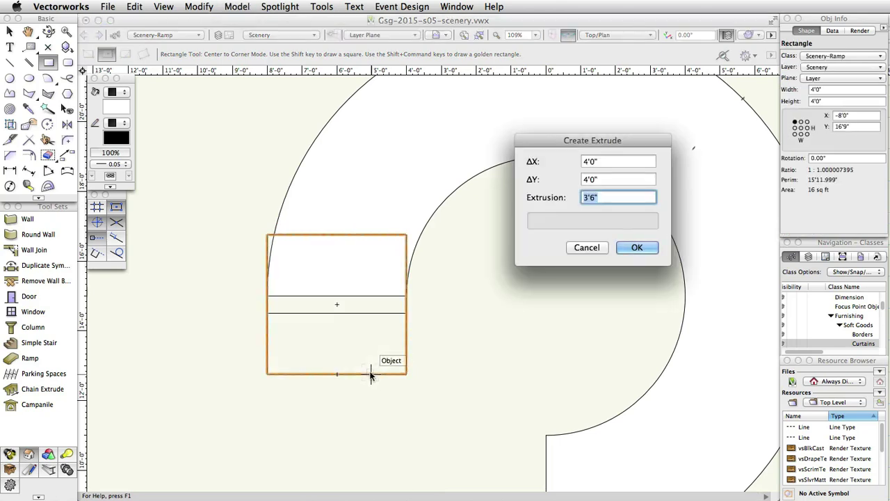
type("6")
key("Return")
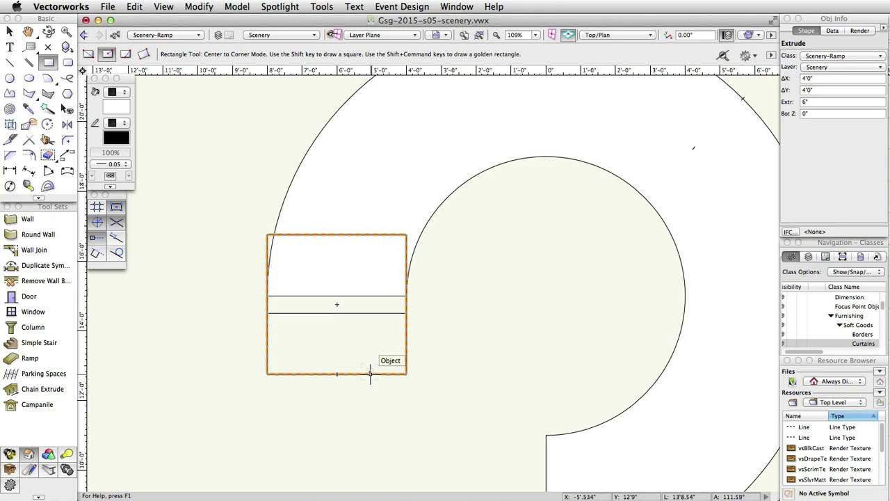
left_click(829, 112)
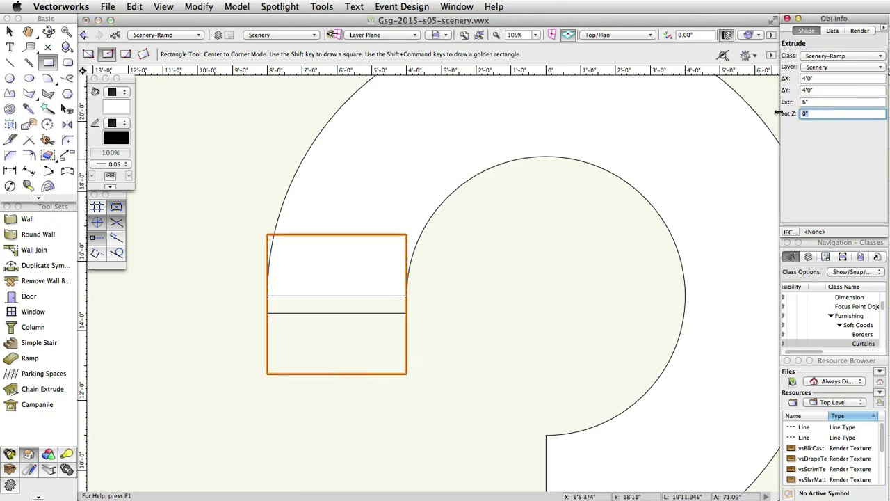
type("3'6")
key("Return")
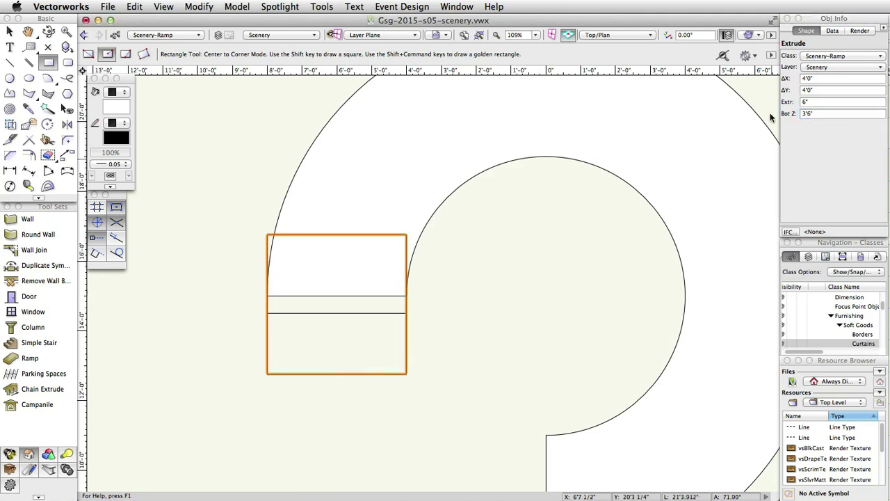
scroll(457, 185, "down", 5)
Recentre the ramp in view and make Scenery-Walls the active class.
key("space")
left_click_drag(507, 204, 443, 290)
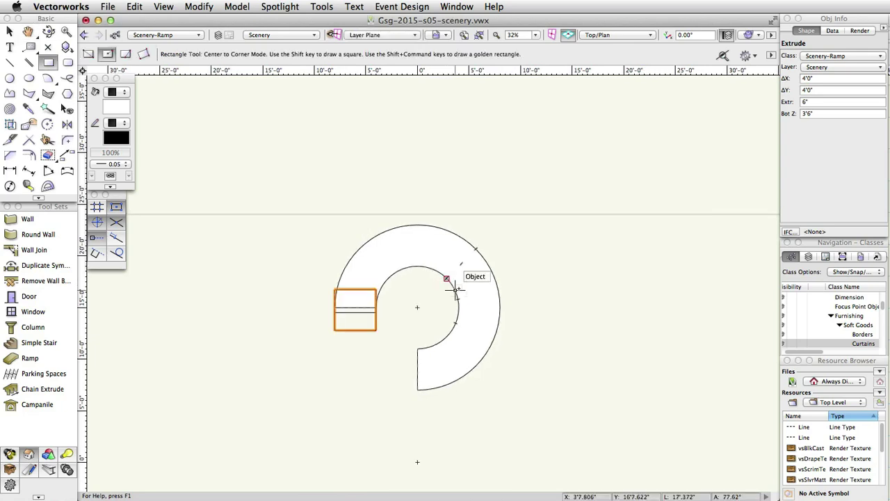
left_click(170, 37)
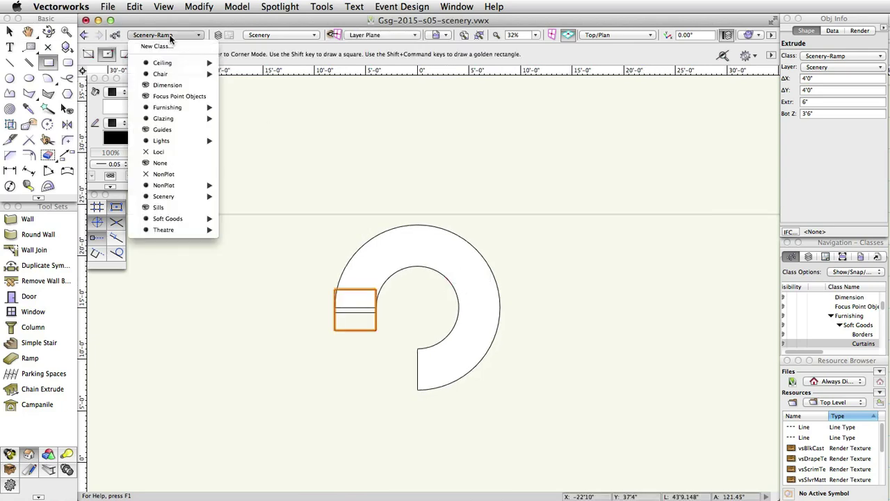
mouse_move(184, 195)
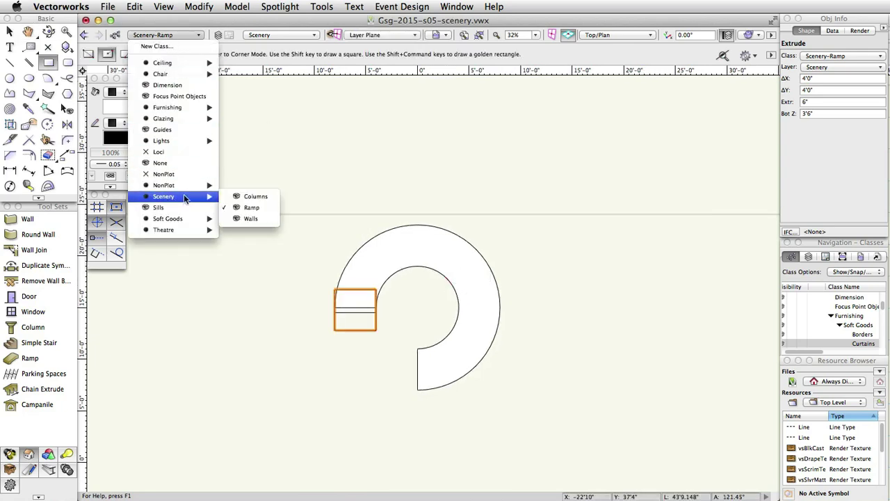
left_click(248, 220)
Set the Wall tool's overall wall thickness to 10 inches.
left_click(48, 218)
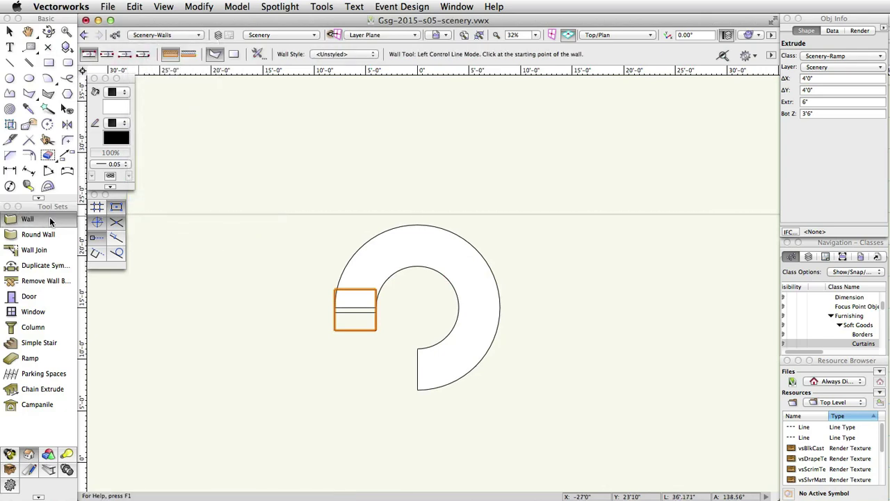
left_click(256, 54)
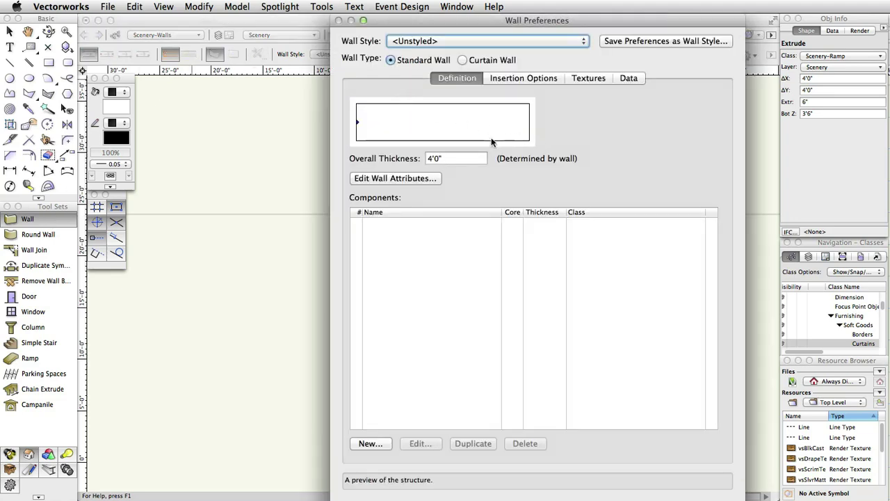
double_click(460, 157)
type("10")
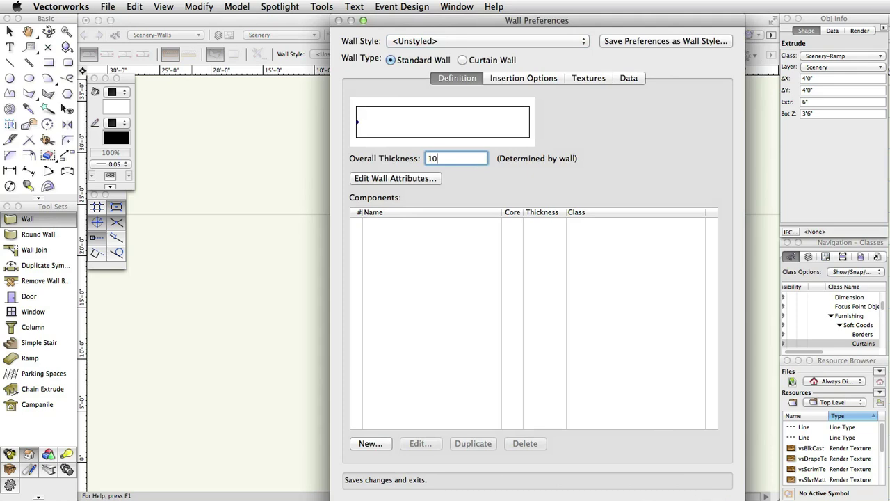
key("Return")
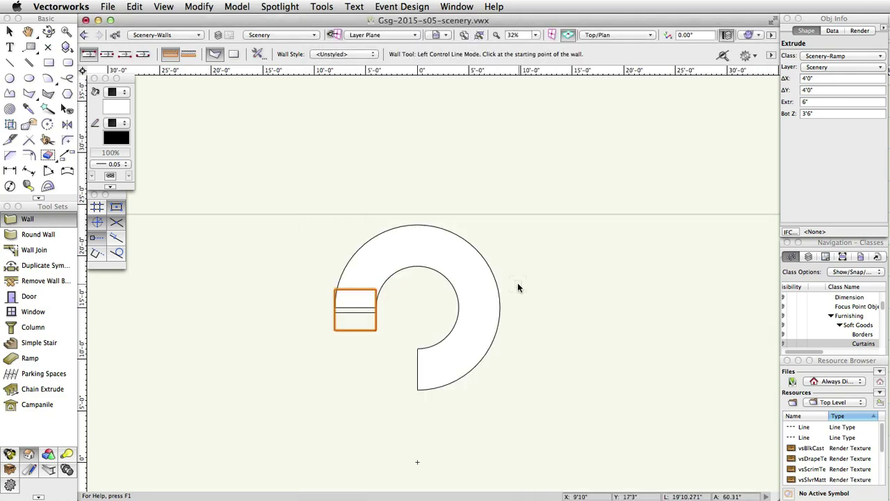
Draw a 24-foot horizontal wall above the ramp, starting at its left side.
left_click(288, 189)
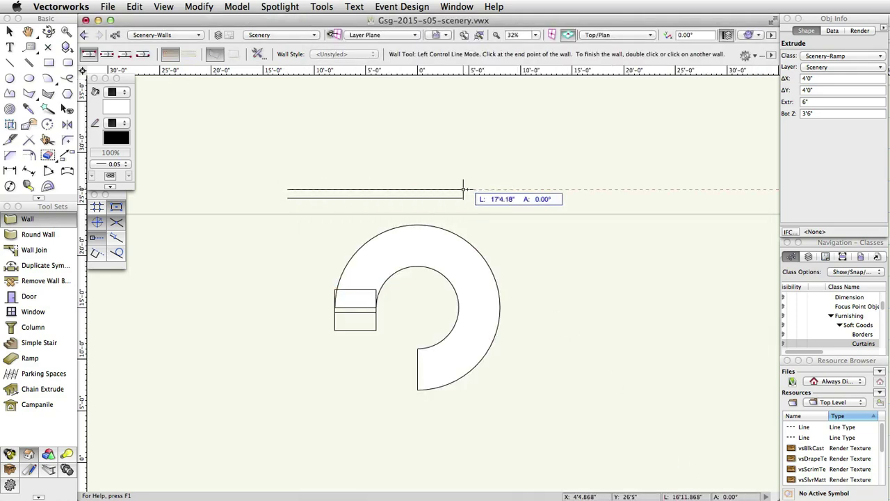
key("Tab")
type("24")
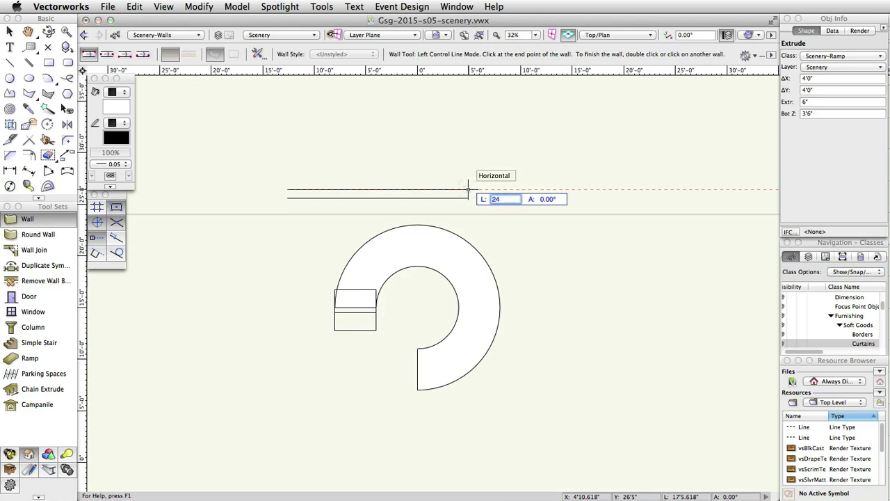
key("Tab")
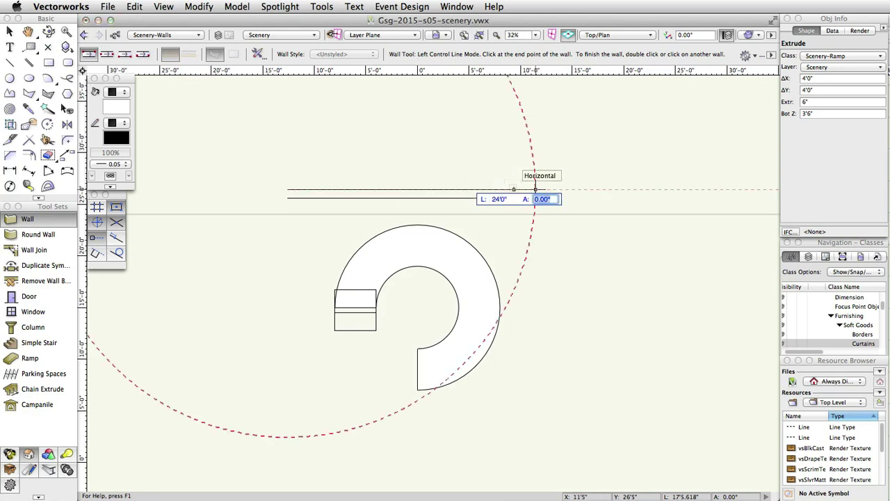
left_click(535, 188)
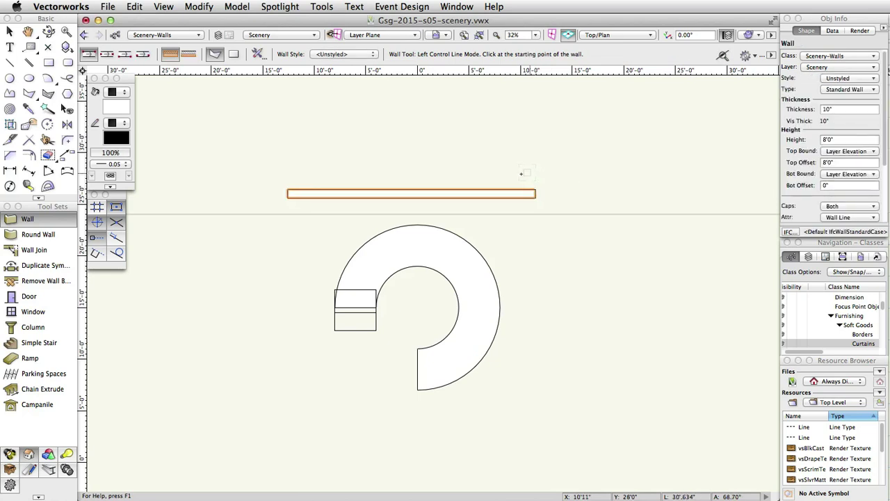
Change the wall's height from 8'0" to 20 feet.
left_click(855, 140)
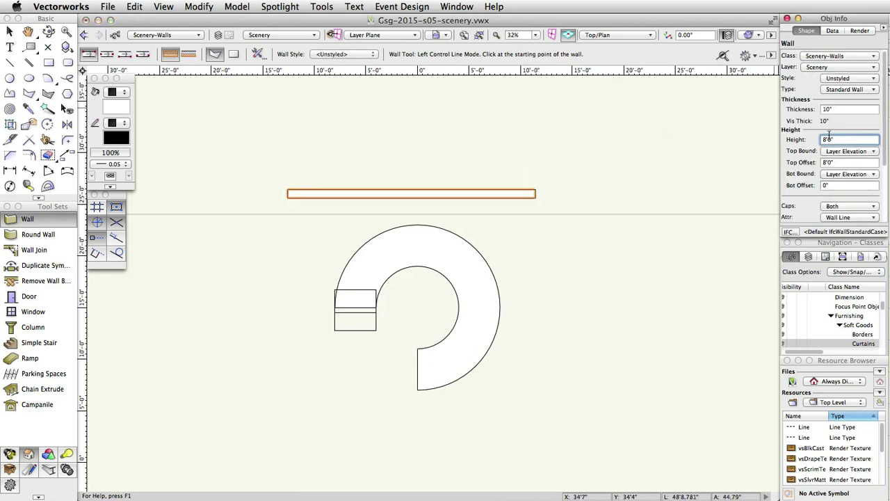
double_click(819, 136)
type("20")
key("Return")
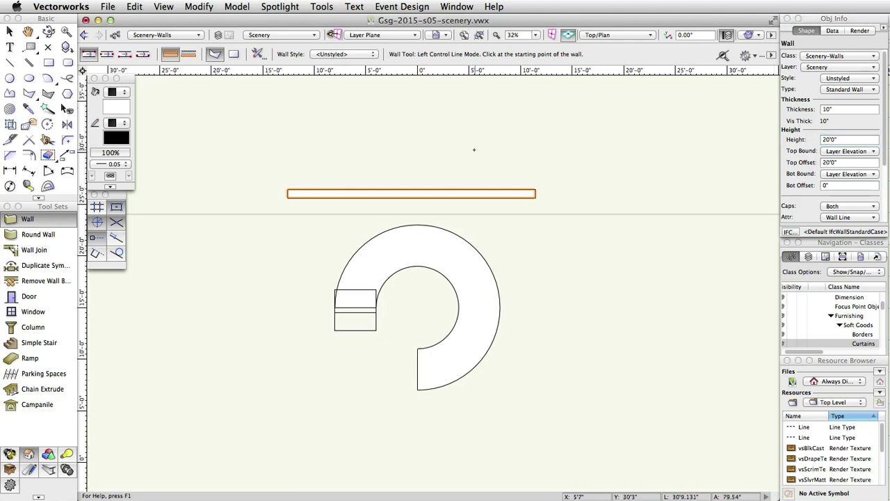
Turn on visibility for the Soft Goods, Audience and Theatre Architecture design layers.
left_click(315, 6)
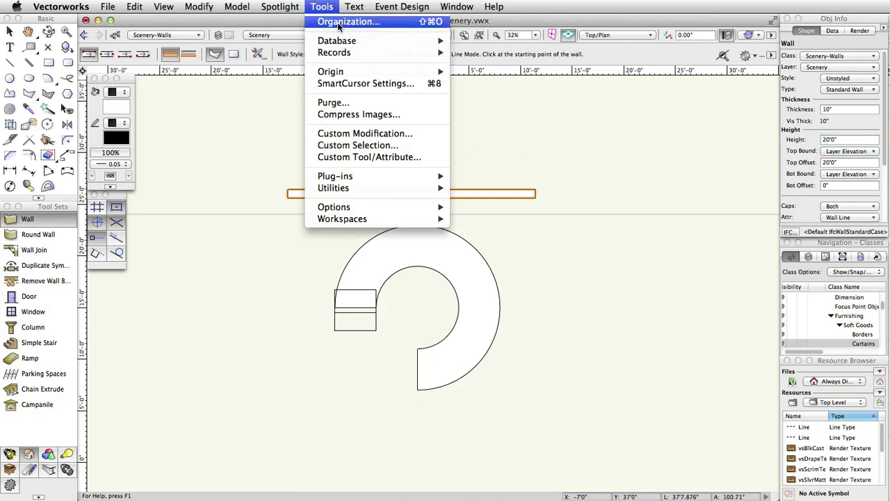
left_click(339, 21)
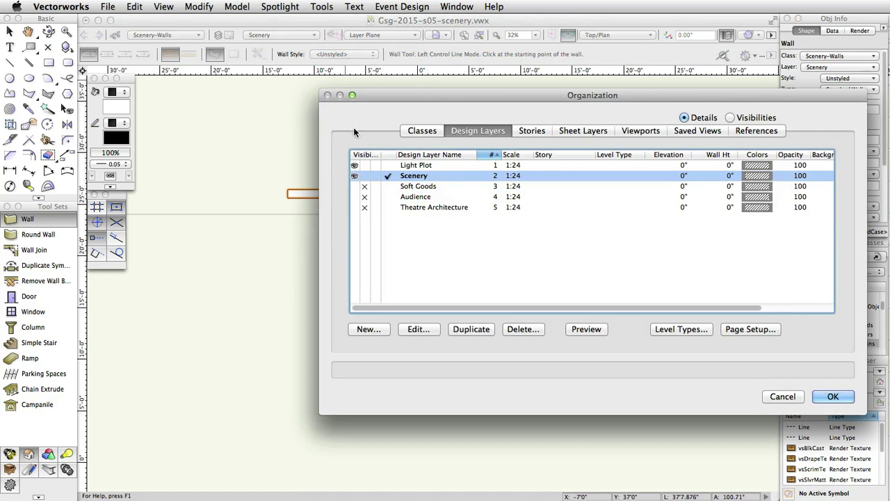
left_click(355, 186)
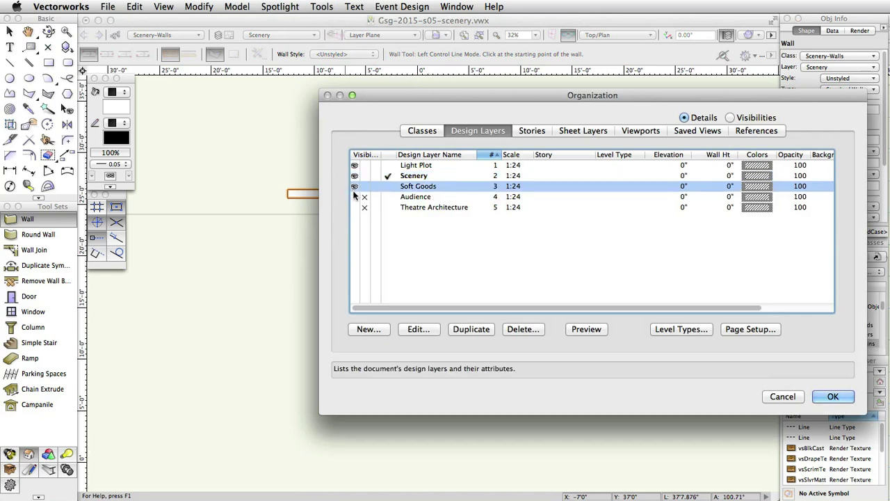
left_click(355, 196)
left_click(355, 206)
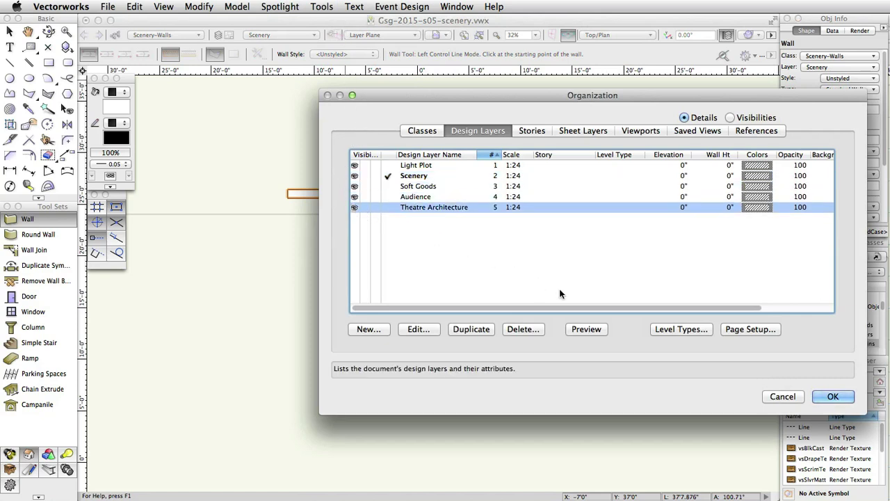
left_click(828, 398)
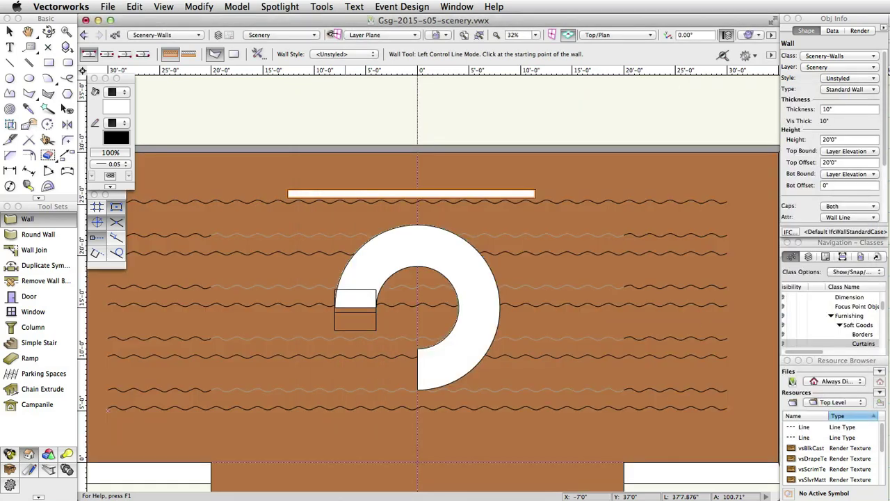
Drag the wall by its midpoint onto the stage centre line, just downstage of the curtain.
left_click(9, 32)
scroll(416, 198, "up", 2)
scroll(420, 205, "up", 2)
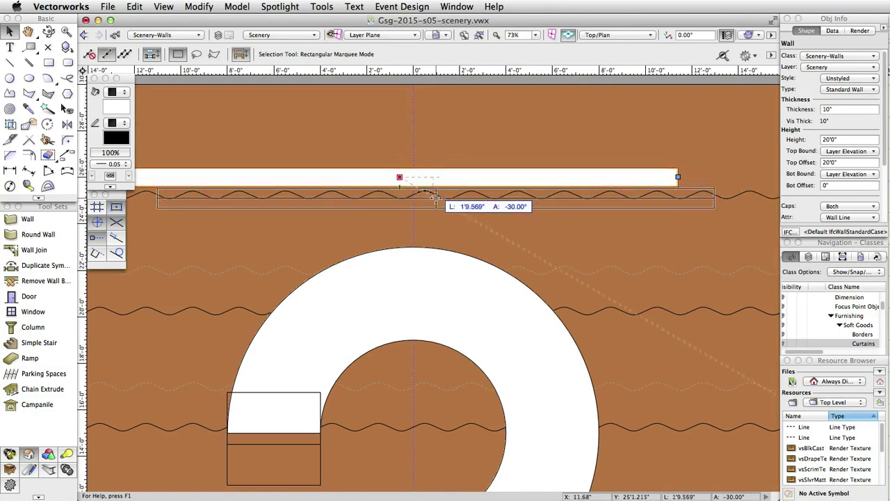
mouse_move(435, 199)
left_mouse_down()
mouse_move(413, 196)
mouse_move(413, 245)
mouse_move(413, 223)
left_mouse_up()
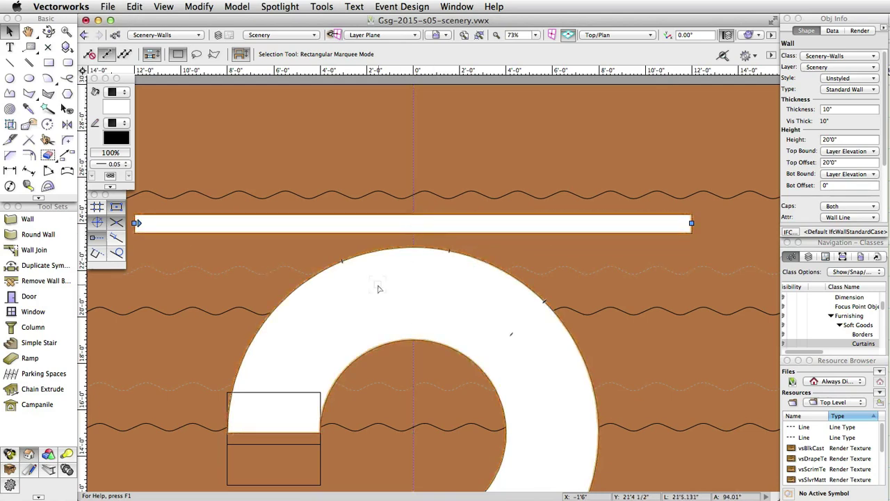
middle_click_drag(378, 289, 427, 274)
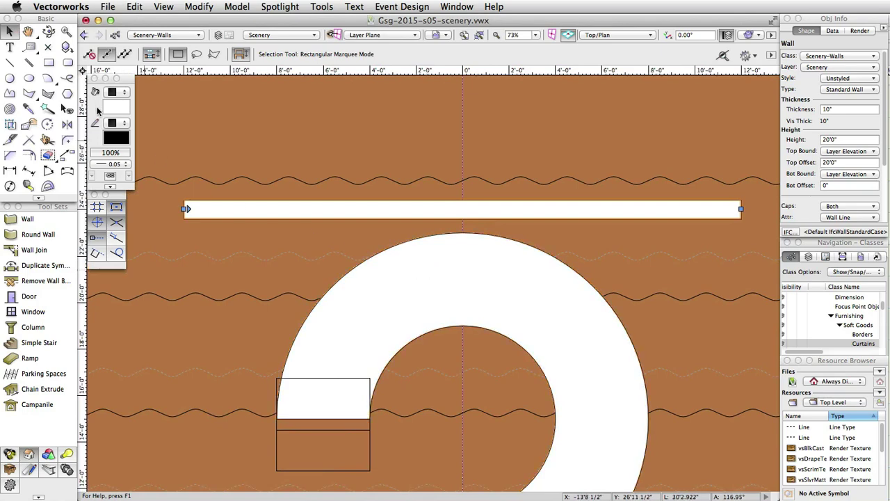
Draw a centred 2-by-2-foot square at the wall's left end.
left_click(53, 64)
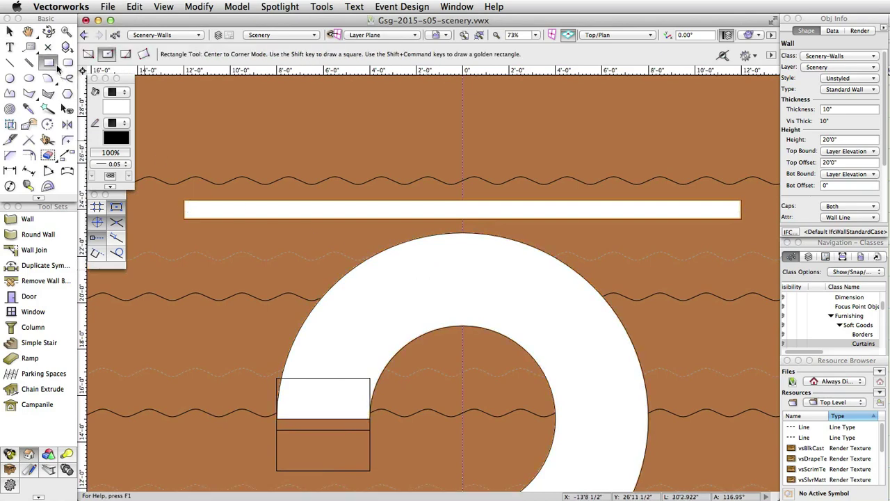
left_click(184, 209)
key("Tab")
type("1")
key("Tab")
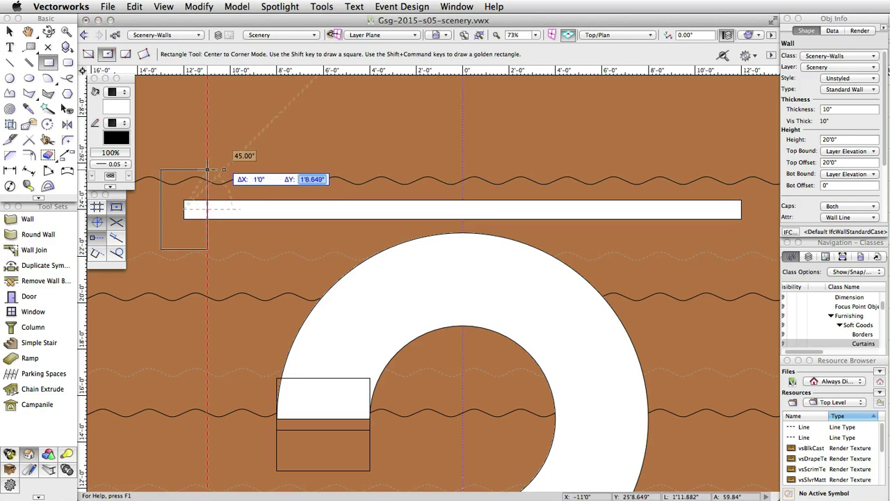
type("1")
key("Tab")
key("Return")
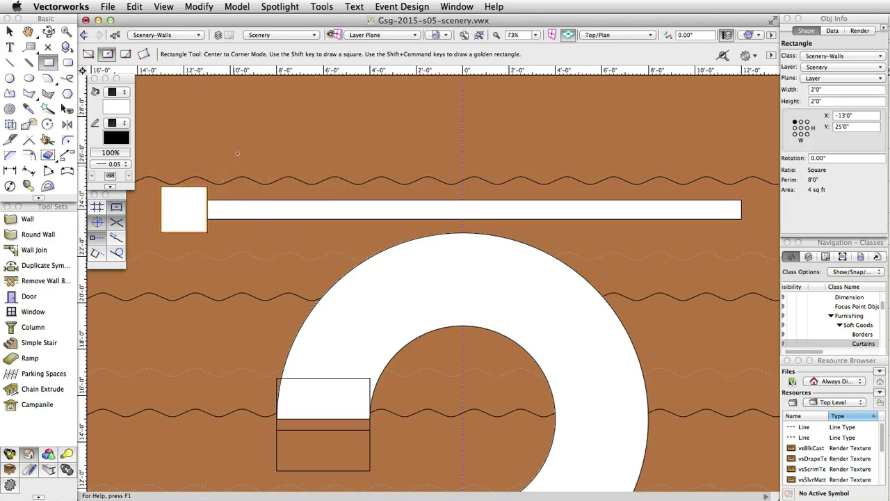
Extrude the square 7 feet tall and begin editing its bottom elevation.
left_click(236, 8)
left_click(265, 76)
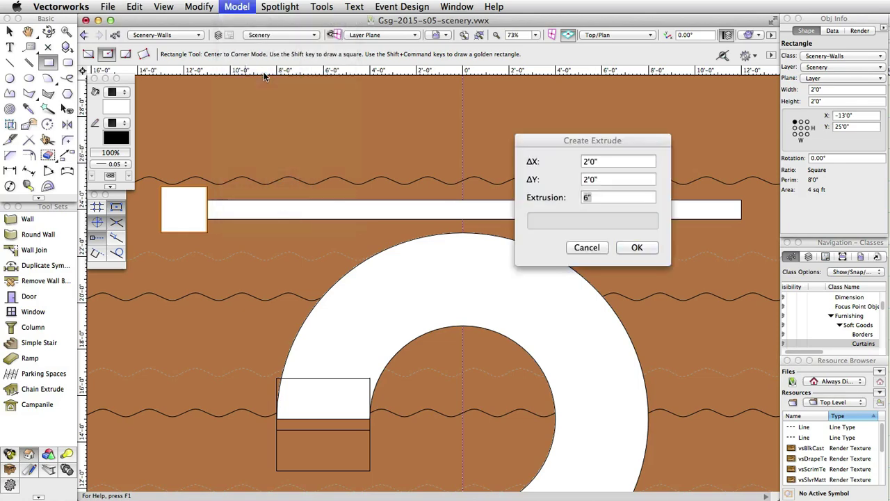
type("7'")
left_click(629, 247)
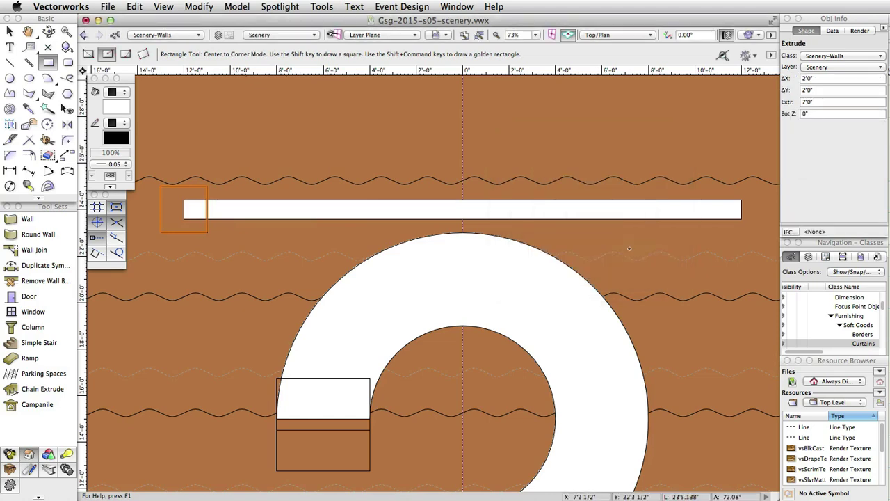
left_click(827, 112)
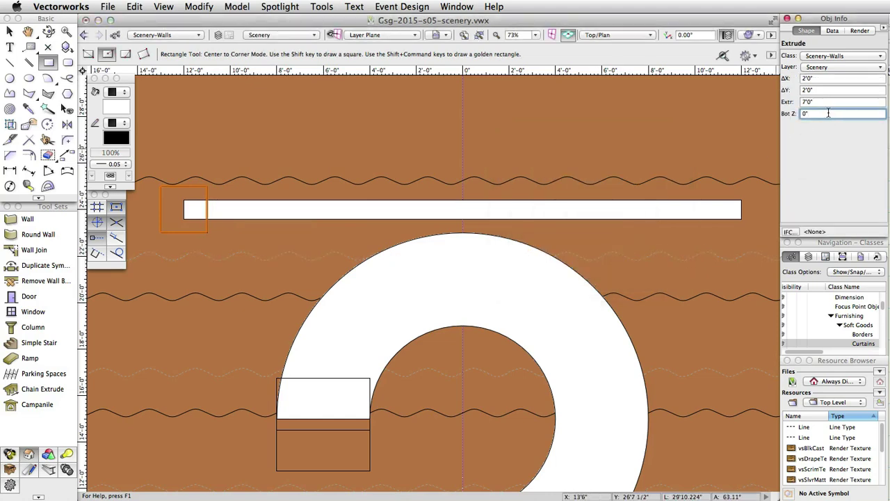
left_click_drag(820, 112, 798, 110)
Raise the block's base to 4 feet and distribute three copies from the wall's left end to its midpoint.
type("4'")
key("Return")
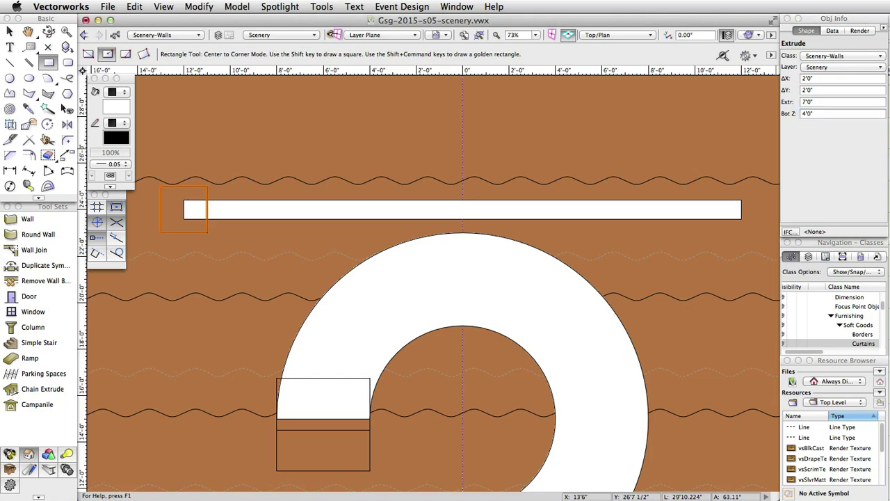
left_click(67, 157)
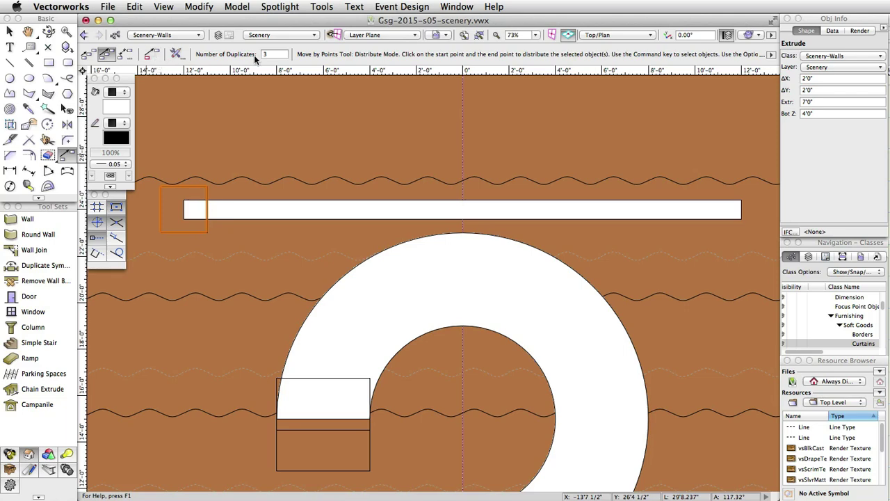
left_click(274, 54)
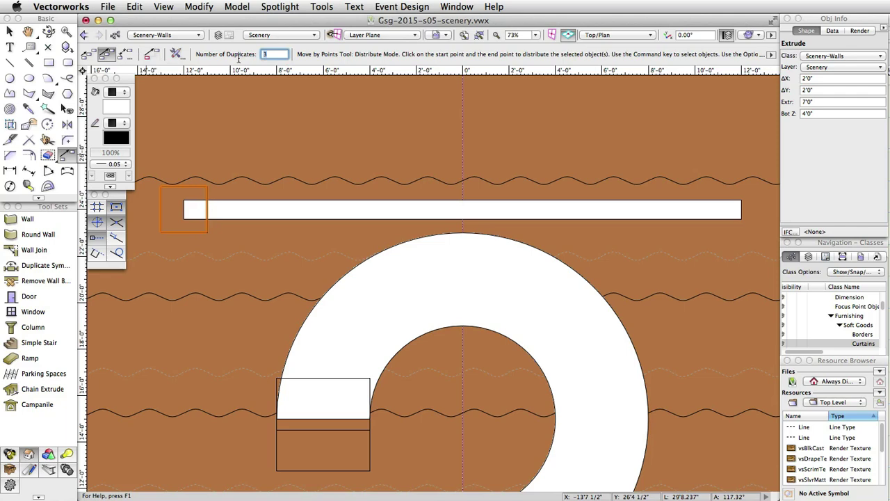
left_click(184, 209)
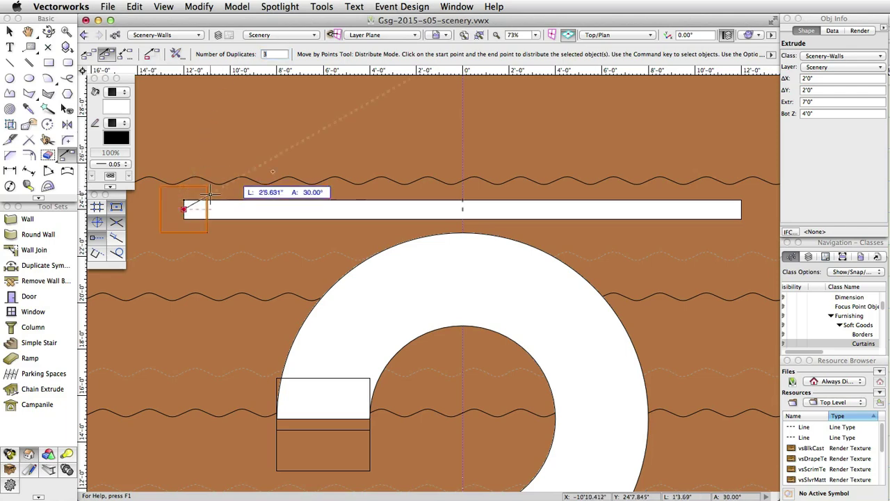
left_click(462, 209)
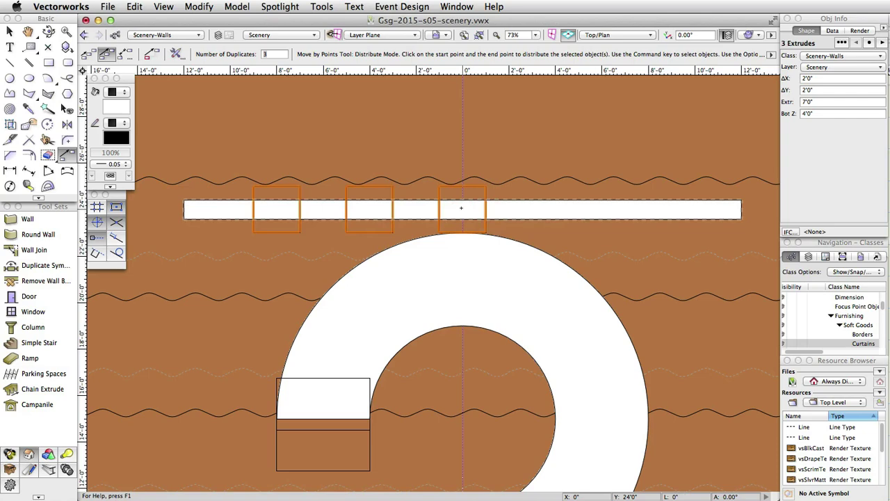
Mirror duplicates of the two left blocks about the wall's centre onto the right half.
key("x")
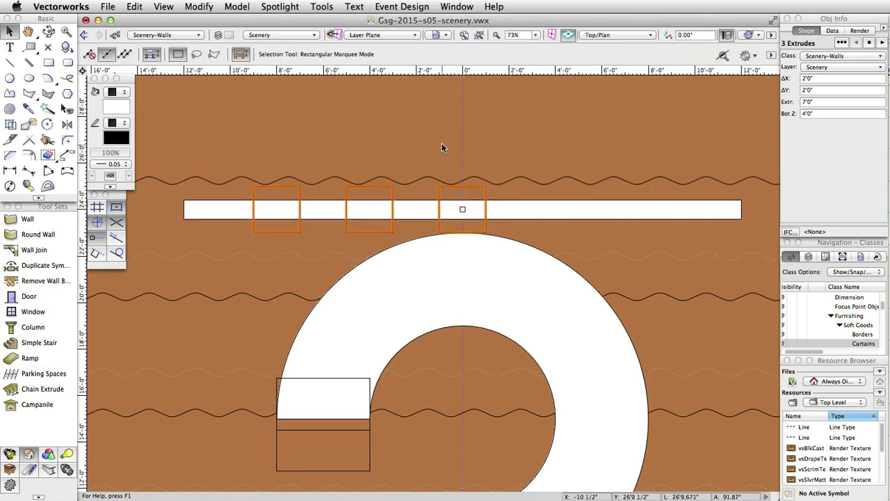
left_click(460, 185, "shift")
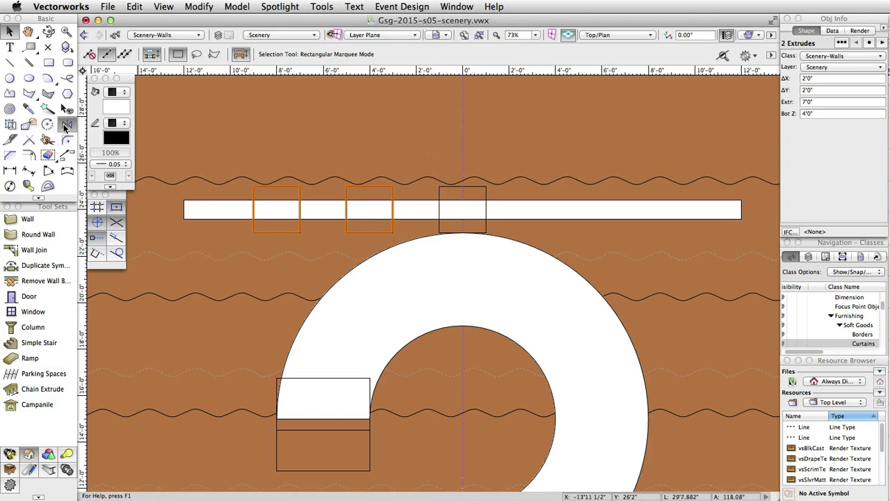
left_click(67, 124)
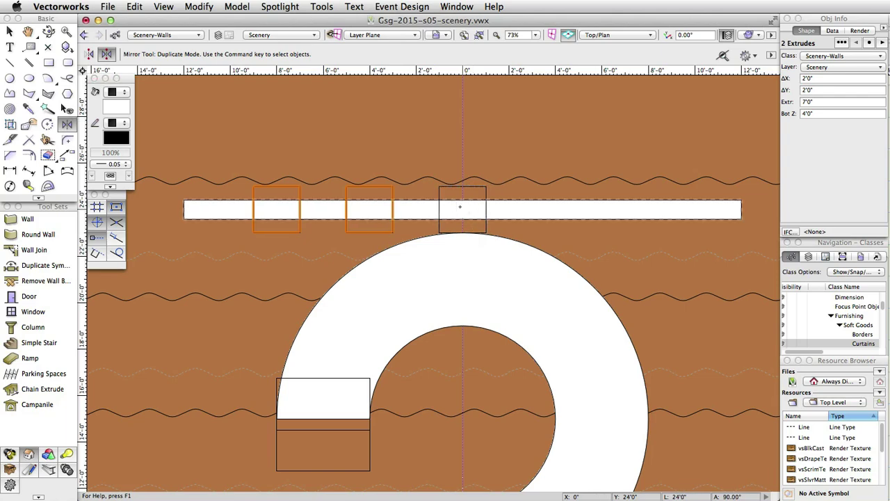
left_click(463, 209)
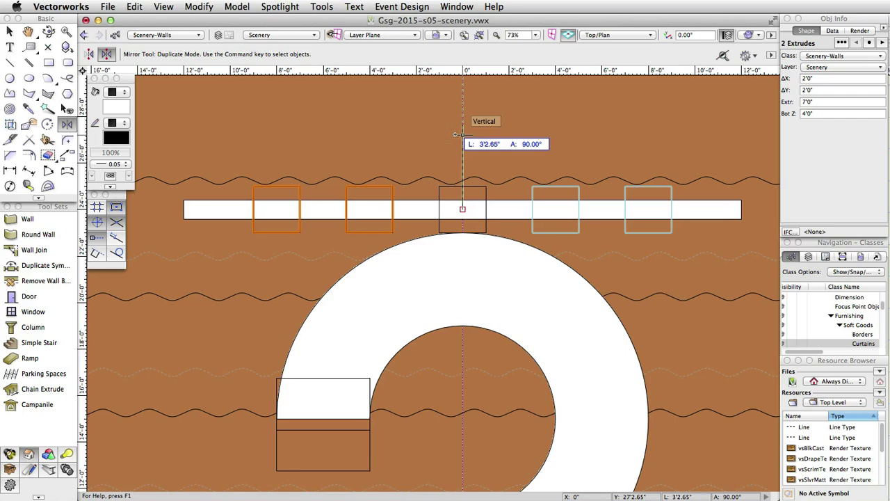
left_click(463, 132)
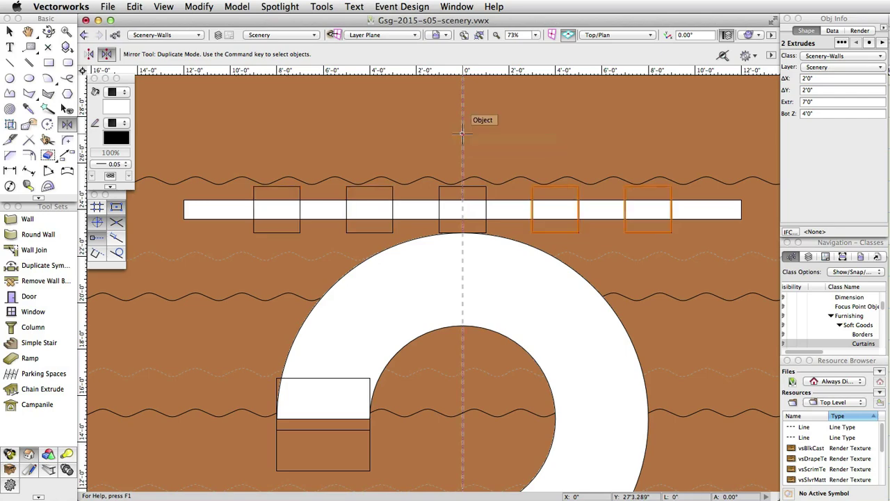
Select the wall with all five blocks and convert the blocks into wall recesses.
key("x")
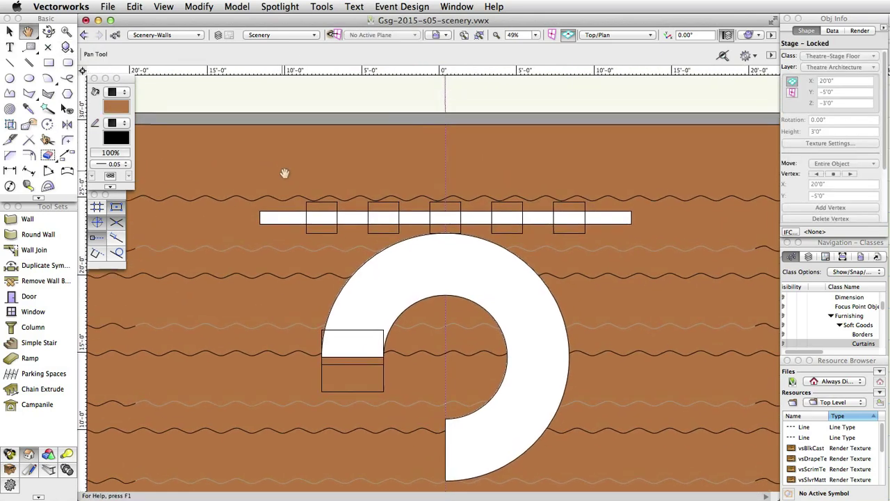
key("x")
left_click_drag(226, 91, 649, 261)
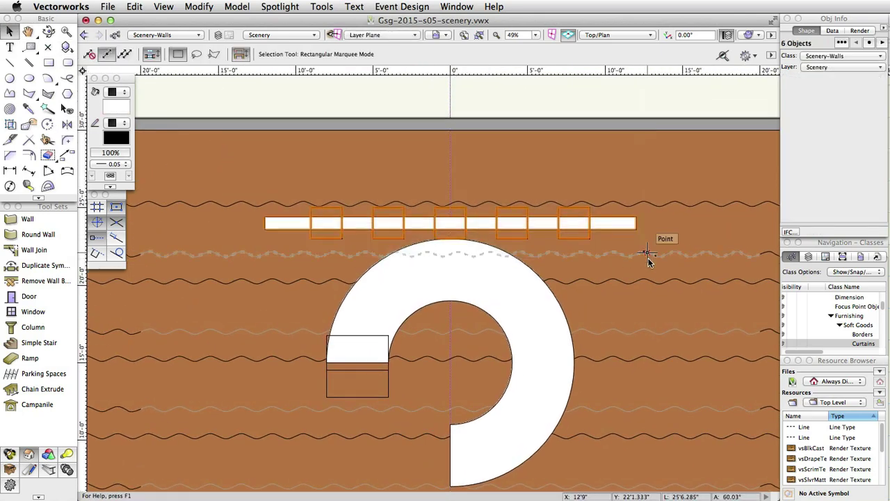
left_click(280, 7)
mouse_move(350, 148)
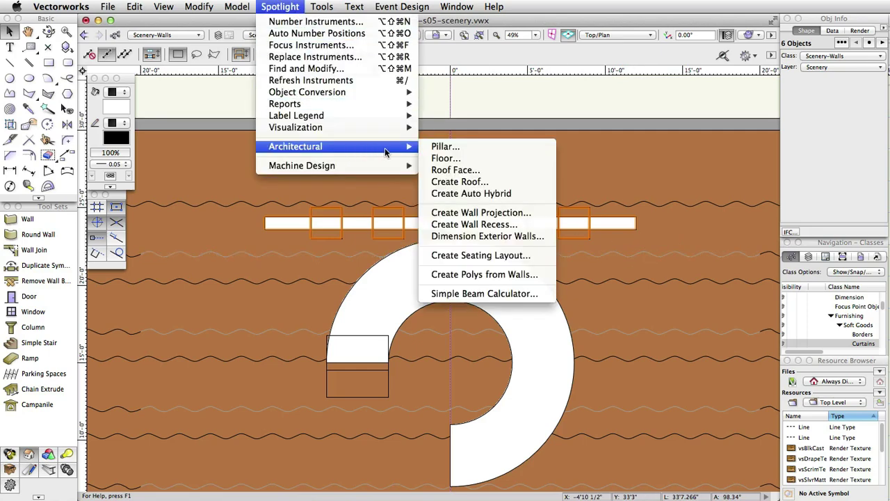
left_click(515, 224)
left_click(326, 212)
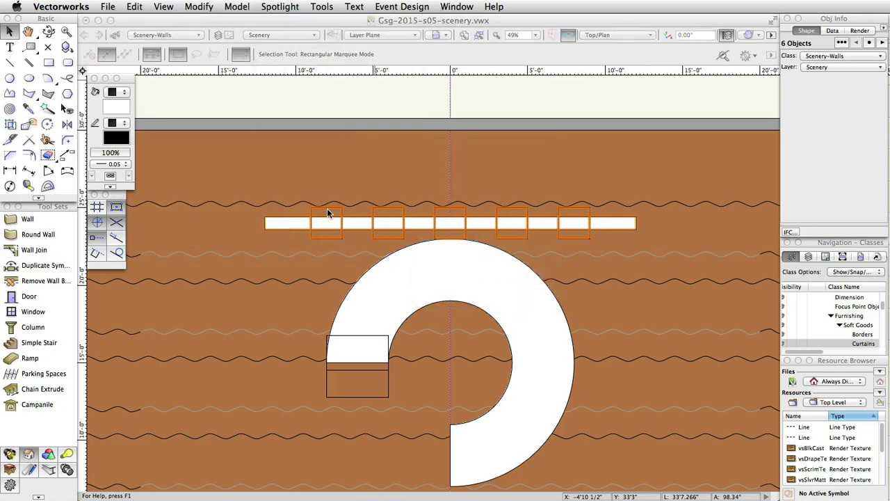
left_click(638, 98)
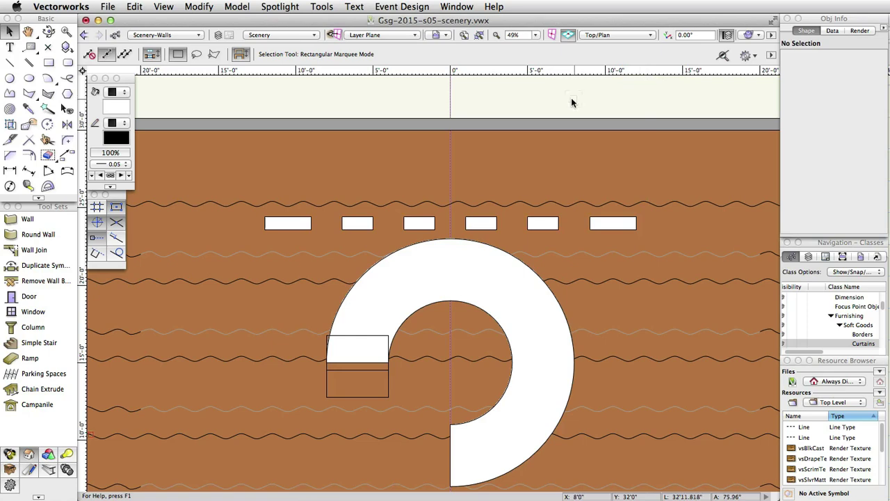
Make Scenery-Columns the active class and place a column right of the ramp.
left_click(178, 35)
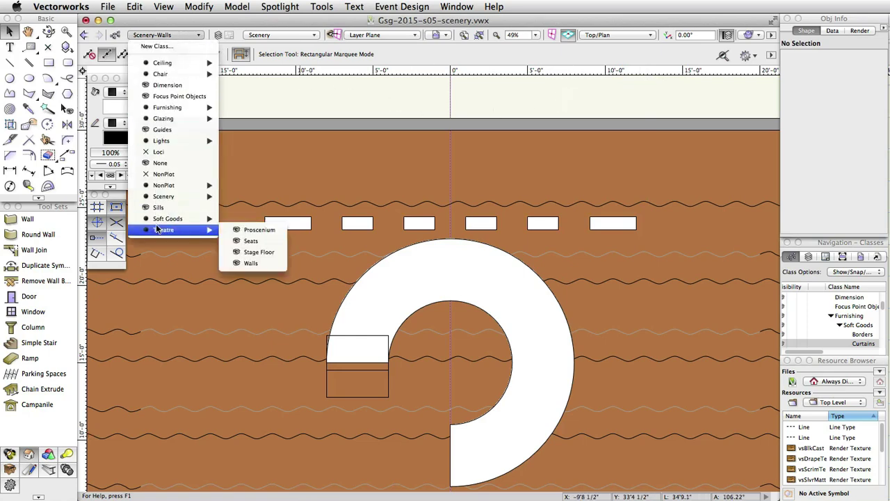
mouse_move(167, 196)
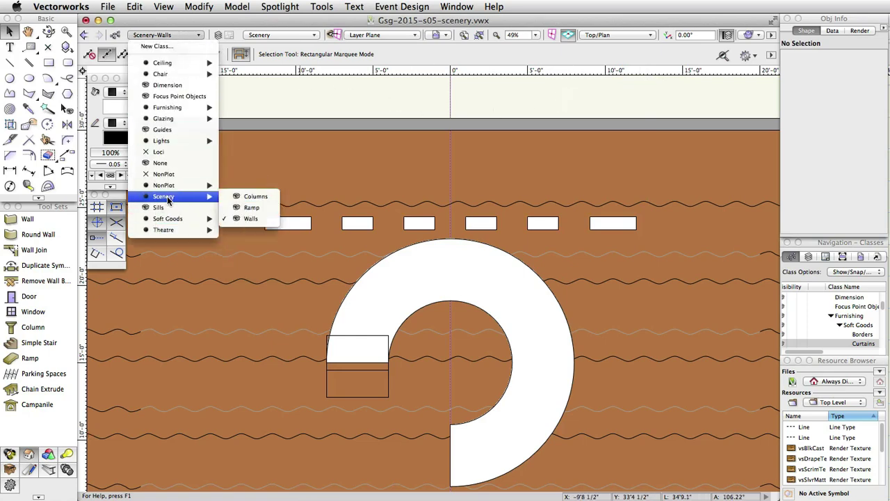
left_click(255, 196)
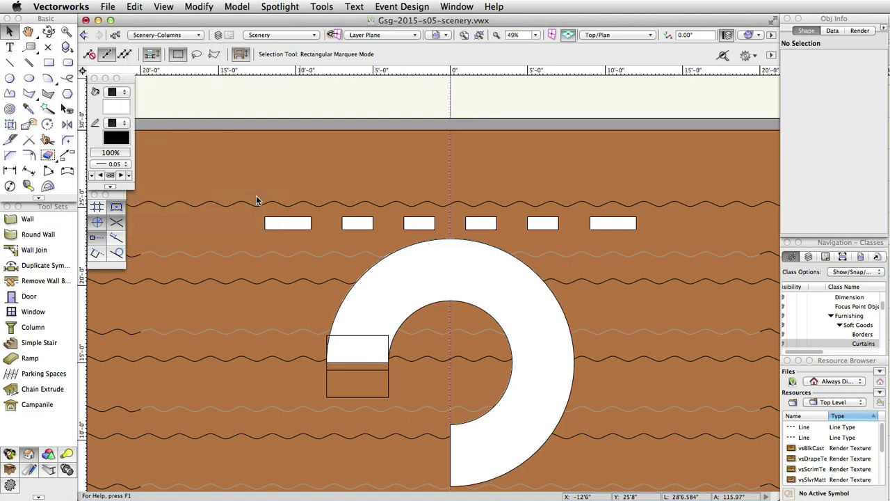
left_click(41, 329)
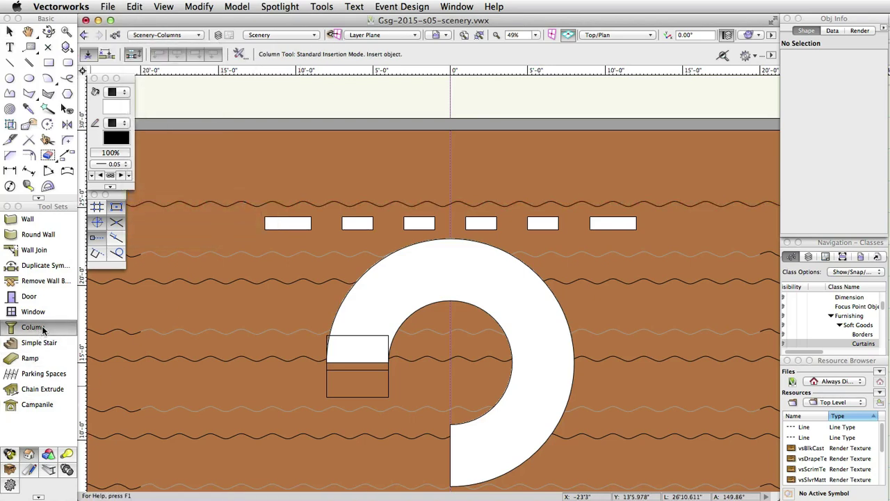
middle_click_drag(671, 425, 437, 322)
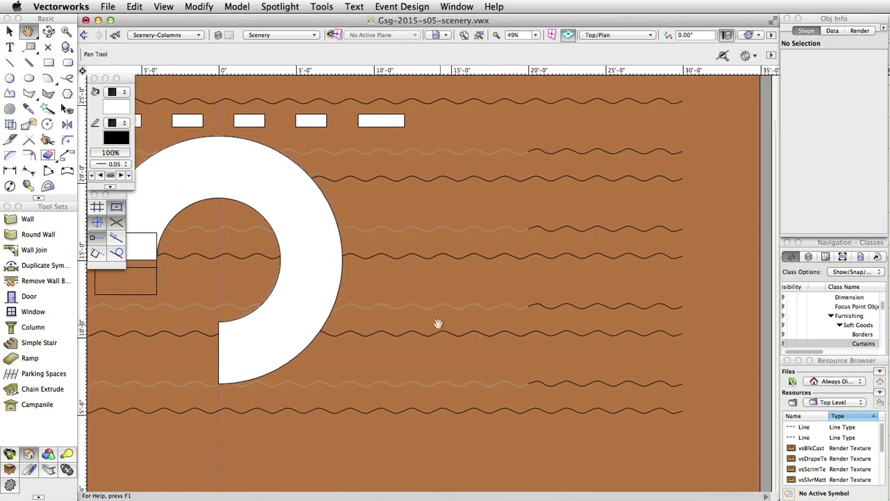
left_click(494, 282)
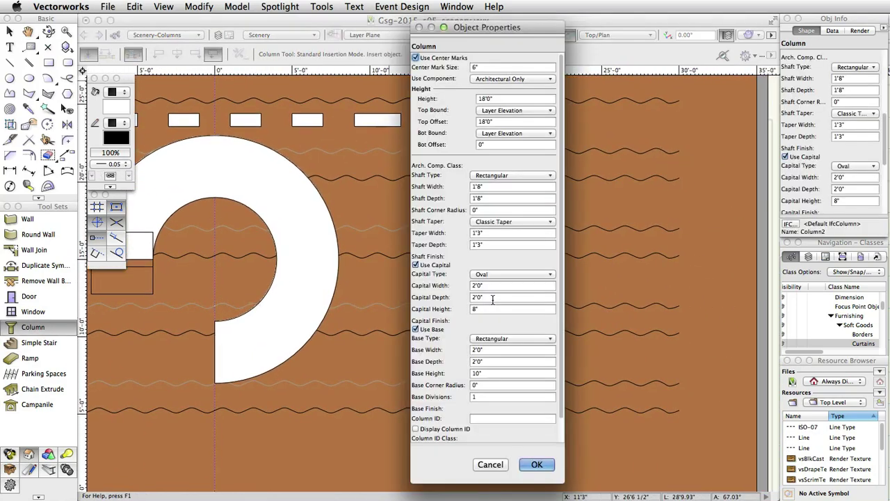
Give the 18' column an oval shaft with Classic Taper, an Oval Mushroom capital and an oval base.
double_click(506, 98)
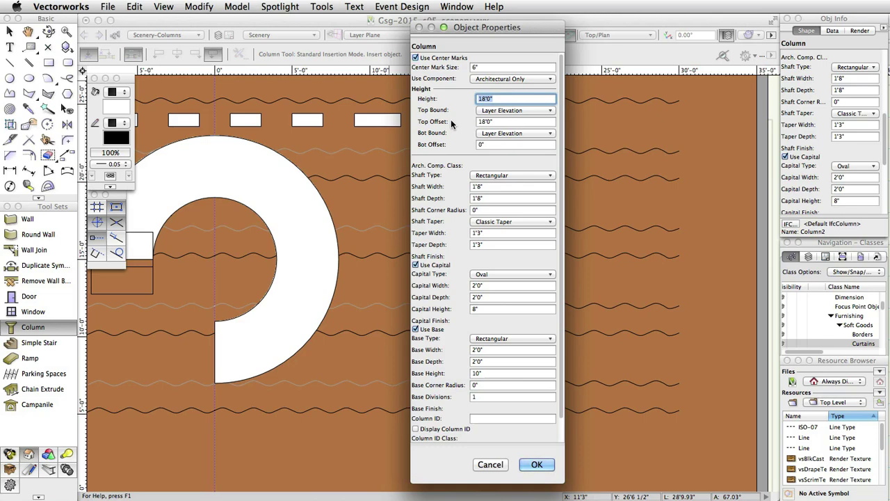
left_click(530, 174)
left_click(521, 186)
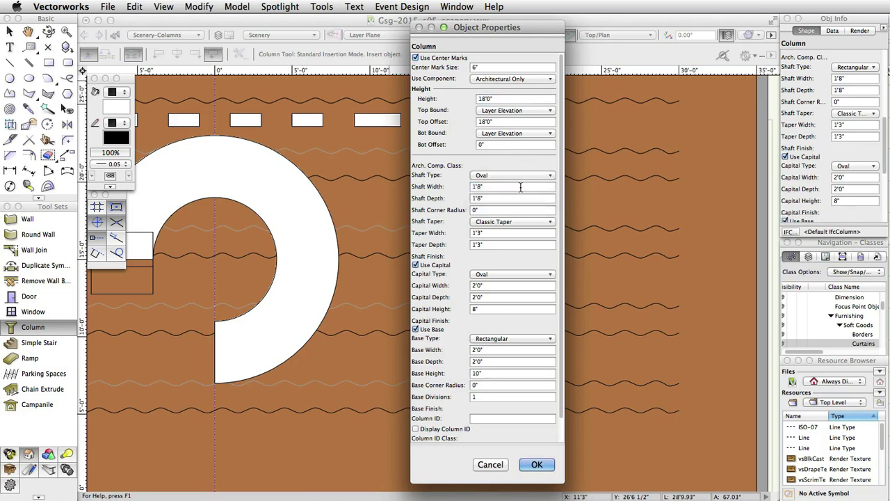
left_click(519, 221)
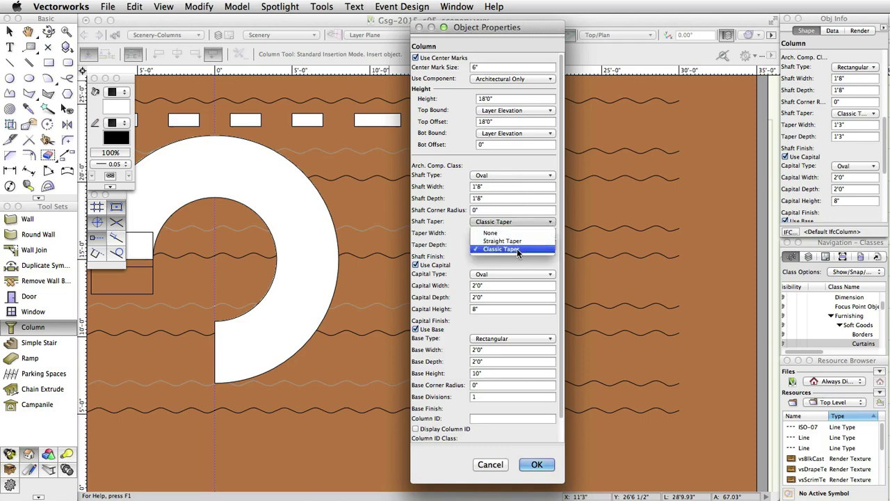
left_click(517, 248)
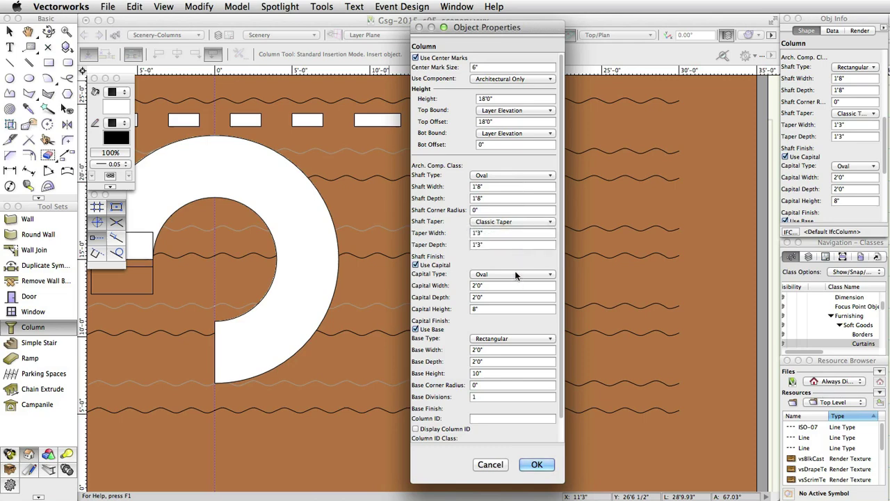
left_click(515, 274)
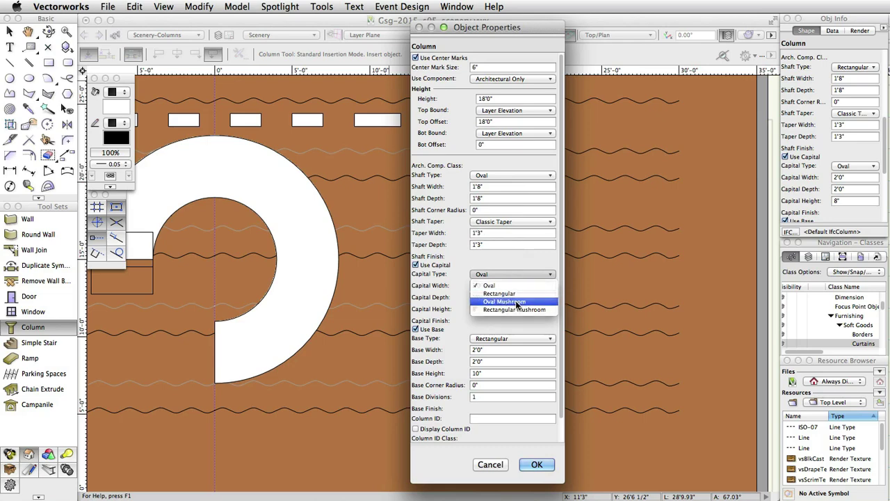
left_click(516, 302)
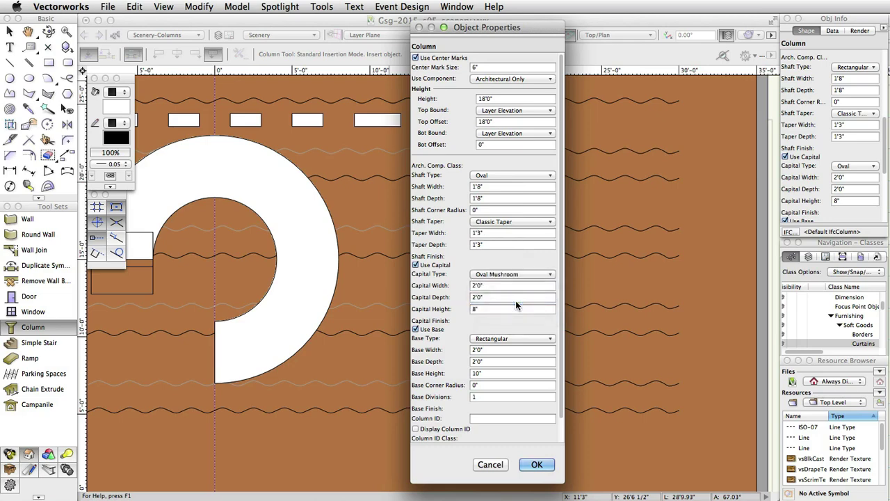
left_click(515, 338)
left_click(515, 349)
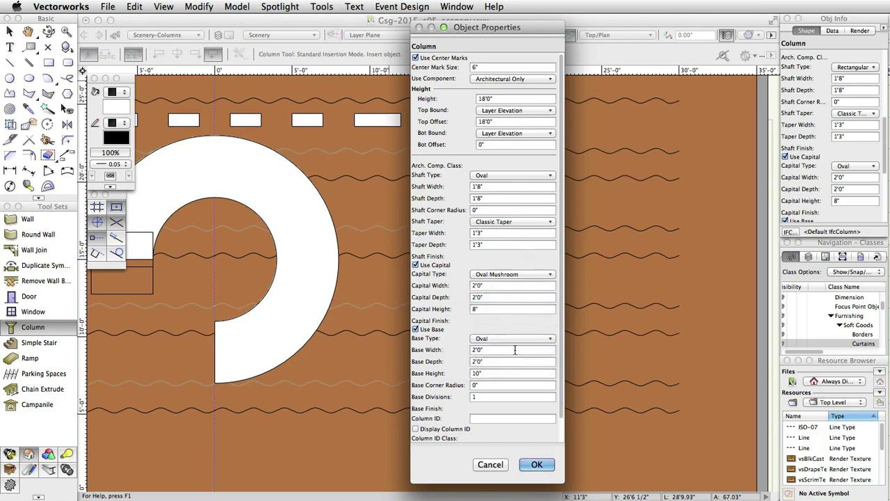
left_click(548, 469)
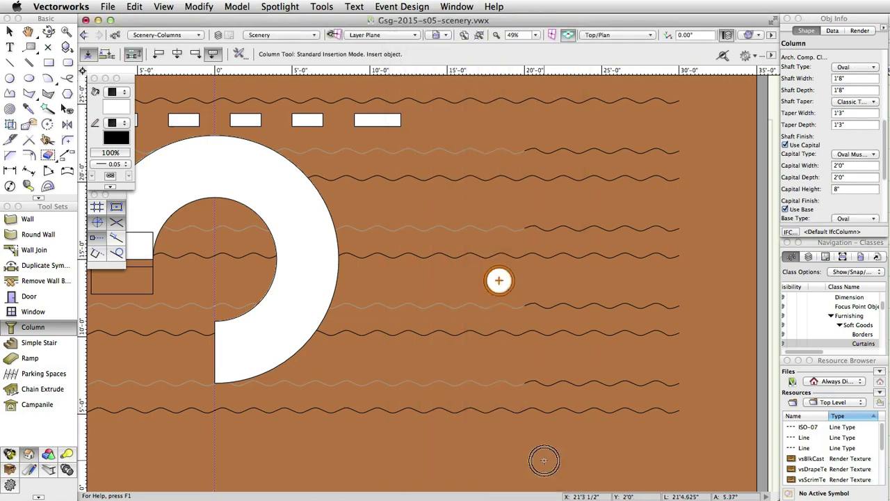
Deselect the column and switch to the Flyover tool for 3D navigation.
key("x")
key("x")
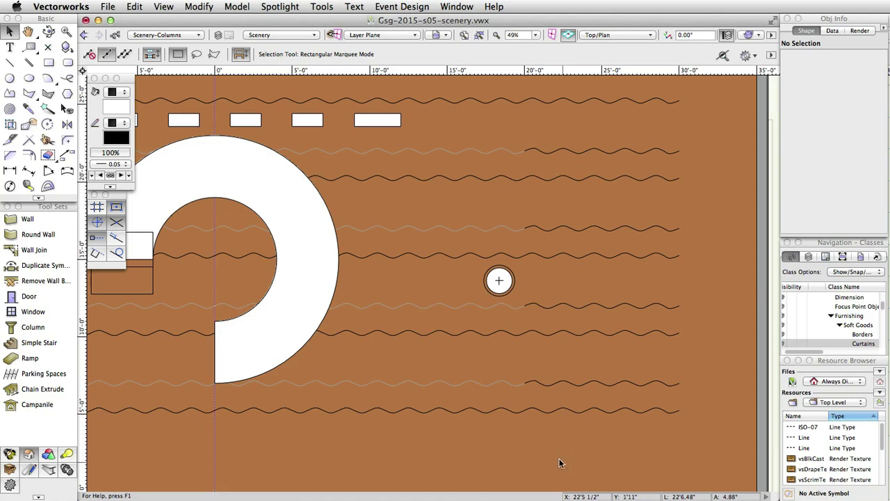
left_click(48, 32)
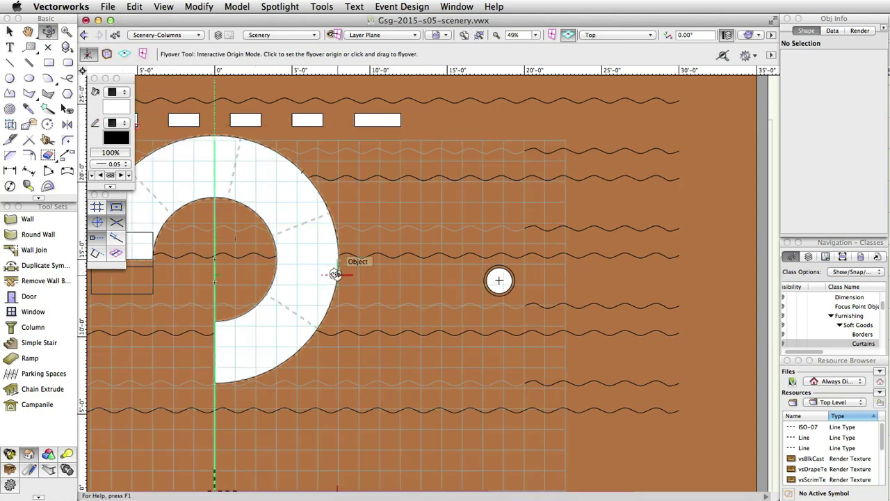